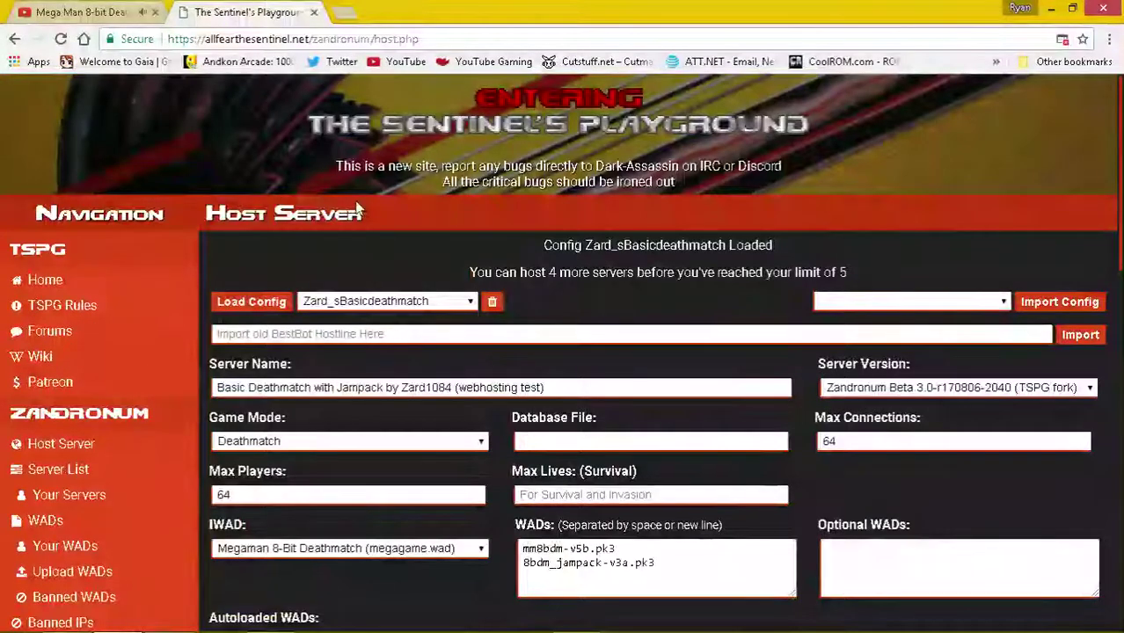
Select the host page address, then scroll through the host server form.
{"action": "left_click_drag", "start_coordinate": [419, 39], "coordinate": [174, 40]}
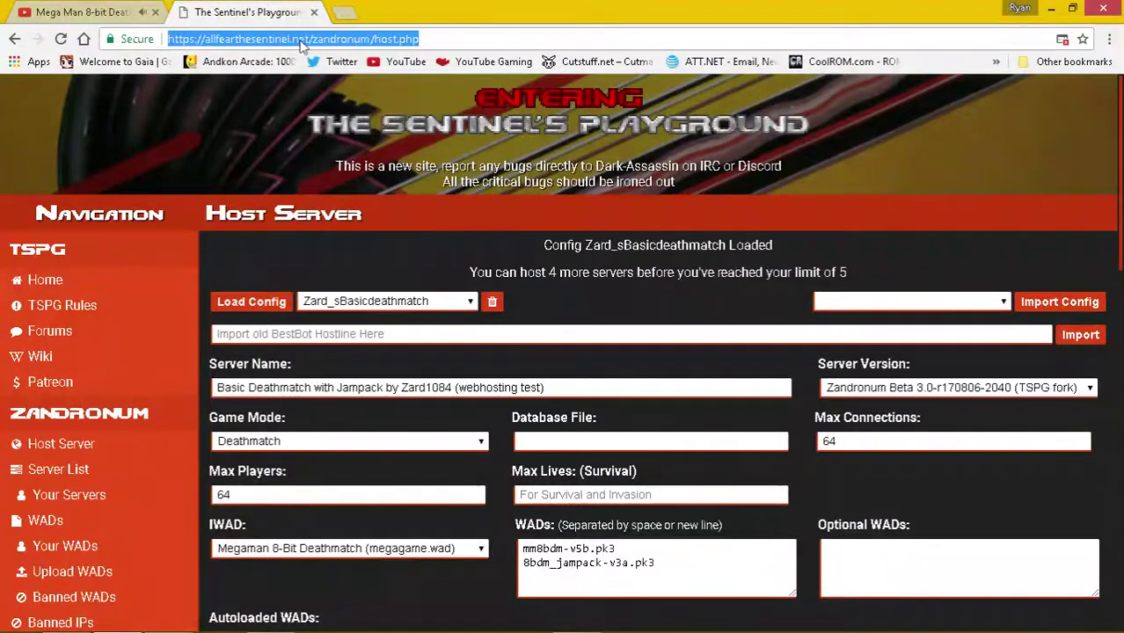
{"action": "left_click", "coordinate": [220, 141]}
{"action": "scroll", "coordinate": [123, 194], "scroll_direction": "down", "scroll_amount": 2}
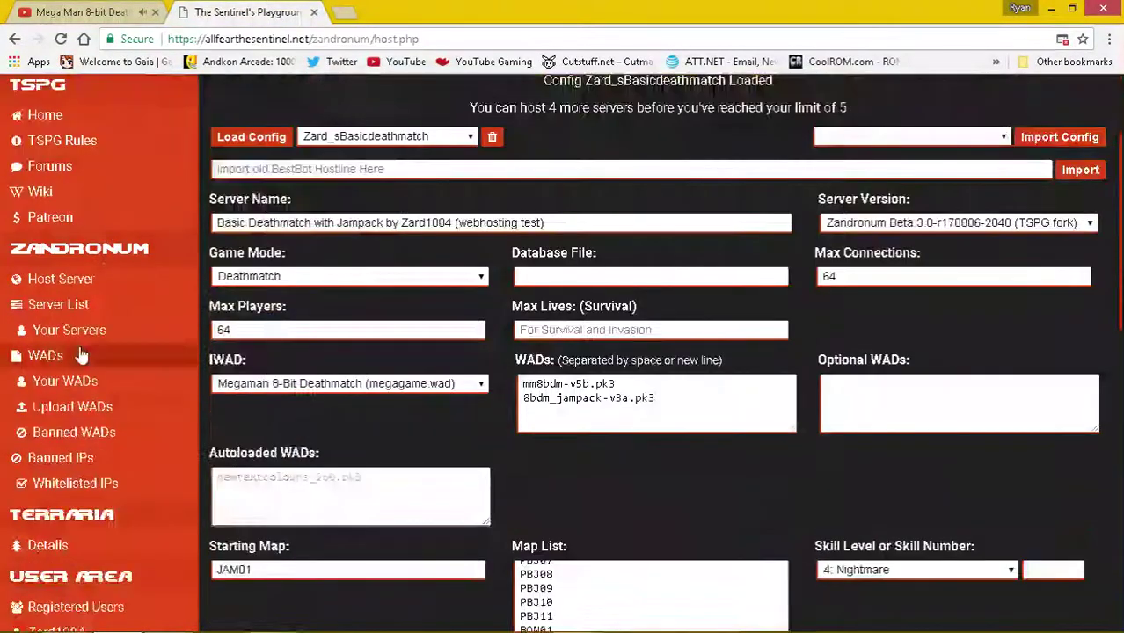
{"action": "scroll", "coordinate": [53, 317], "scroll_direction": "down", "scroll_amount": 4}
{"action": "scroll", "coordinate": [35, 215], "scroll_direction": "up", "scroll_amount": 2}
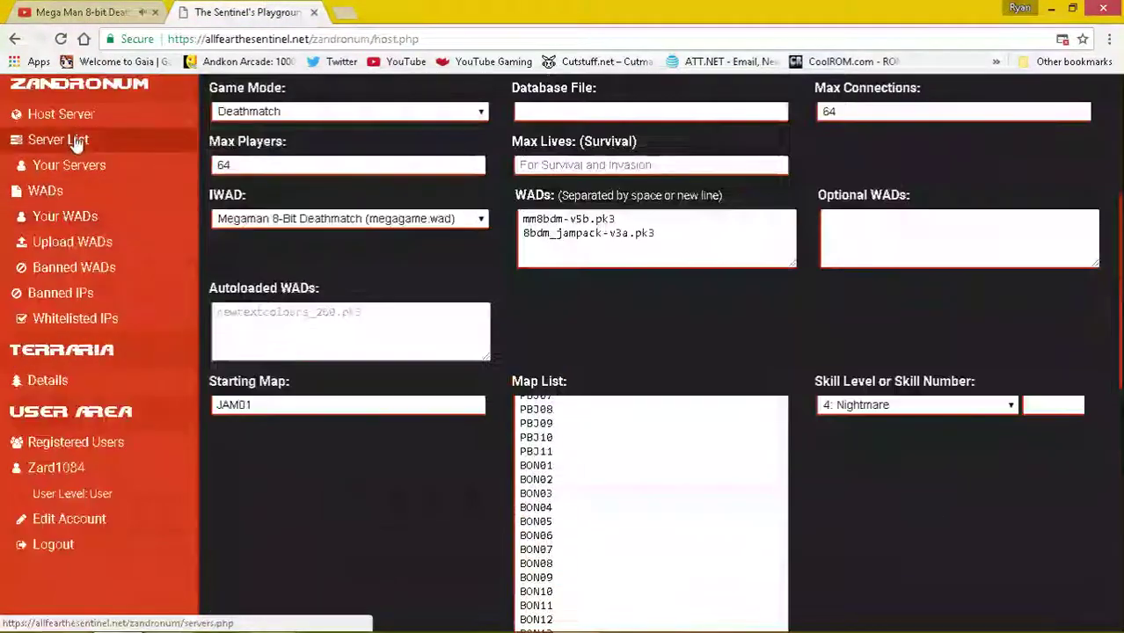
{"action": "scroll", "coordinate": [503, 277], "scroll_direction": "up", "scroll_amount": 4}
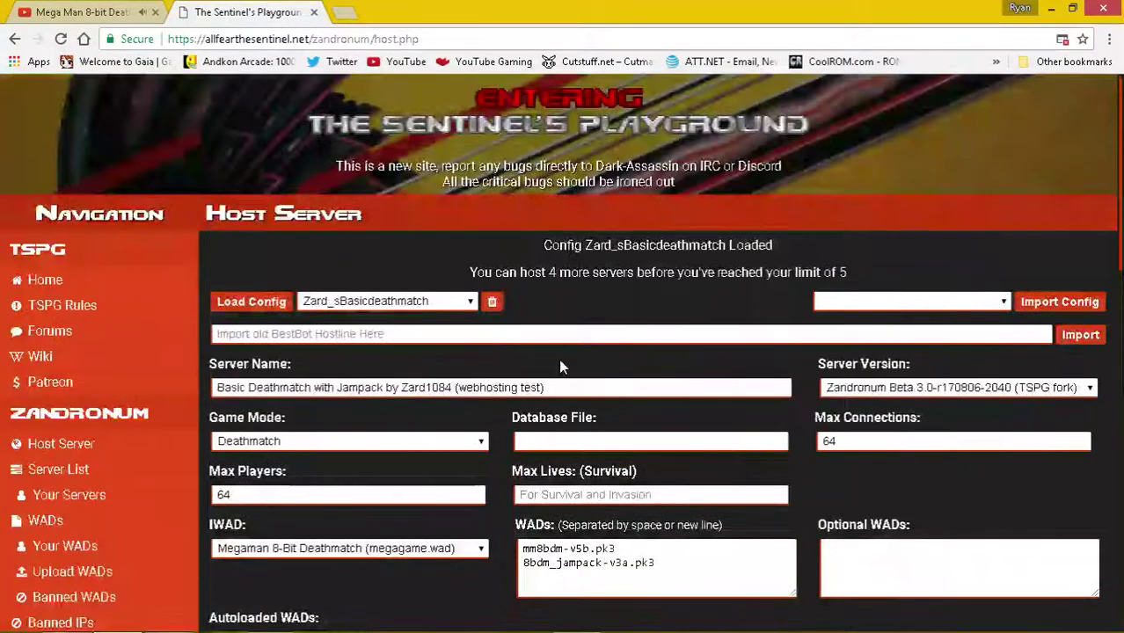
{"action": "scroll", "coordinate": [558, 359], "scroll_direction": "down", "scroll_amount": 5}
{"action": "scroll", "coordinate": [527, 326], "scroll_direction": "down", "scroll_amount": 1}
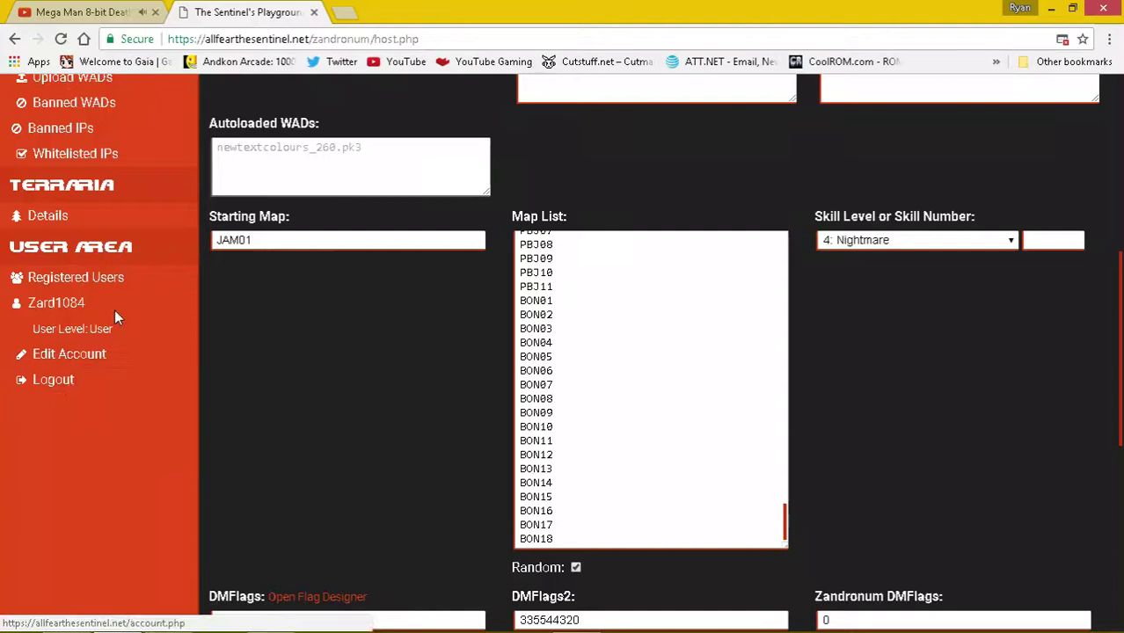
{"action": "scroll", "coordinate": [107, 311], "scroll_direction": "up", "scroll_amount": 6}
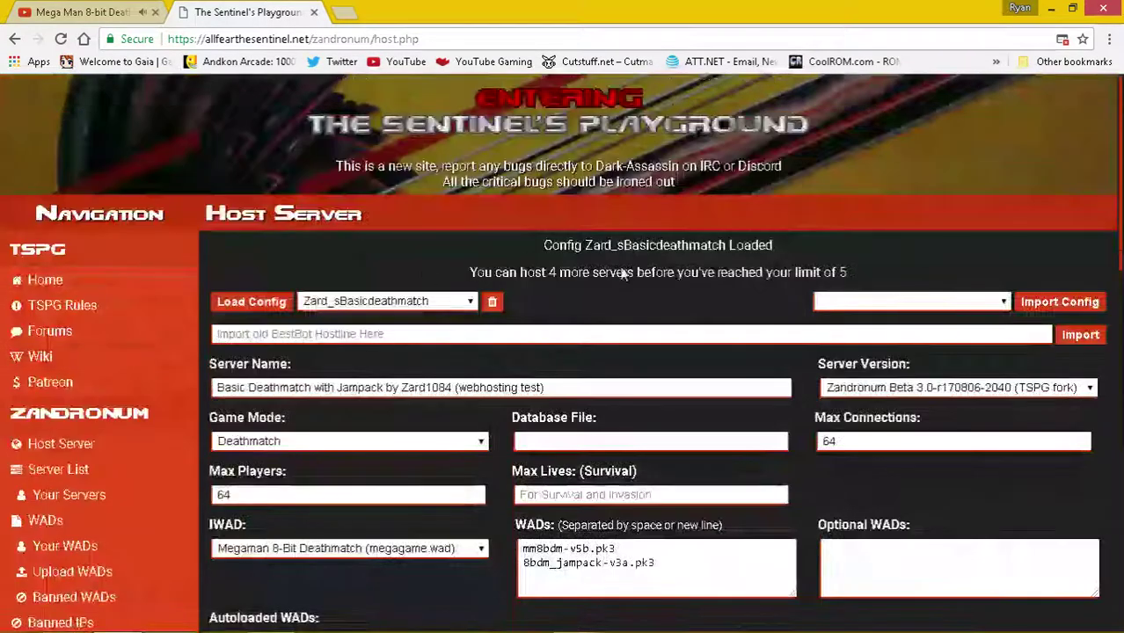
{"action": "scroll", "coordinate": [475, 294], "scroll_direction": "down", "scroll_amount": 1}
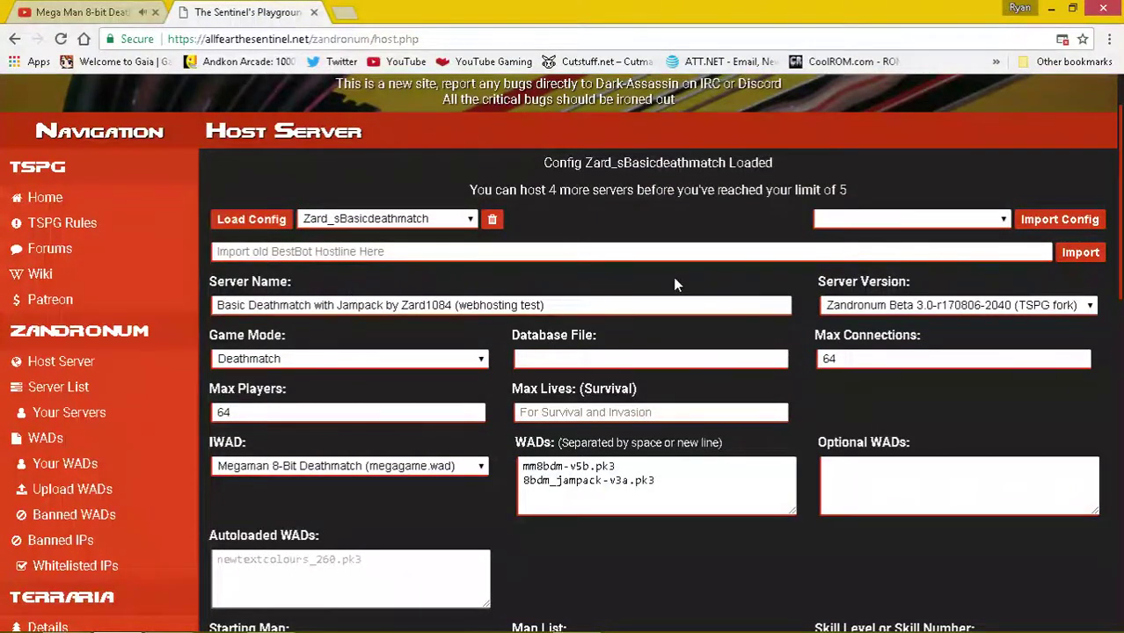
{"action": "scroll", "coordinate": [675, 284], "scroll_direction": "down", "scroll_amount": 1}
Keep the TSPG fork server version and Deathmatch as the game mode.
{"action": "left_click", "coordinate": [971, 224]}
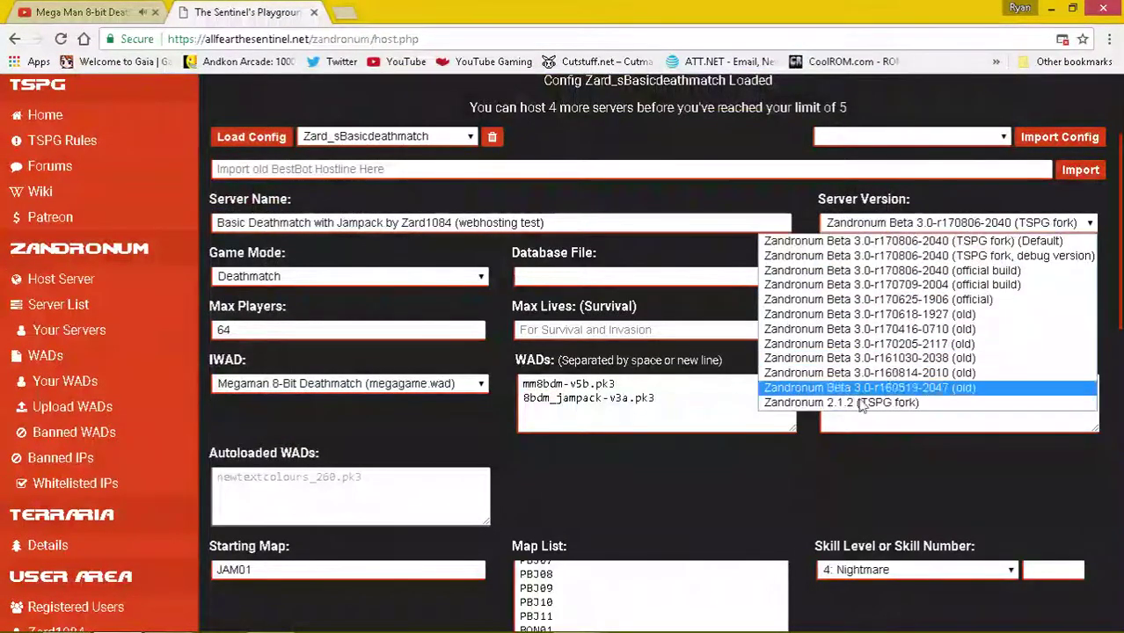
{"action": "left_click", "coordinate": [934, 241]}
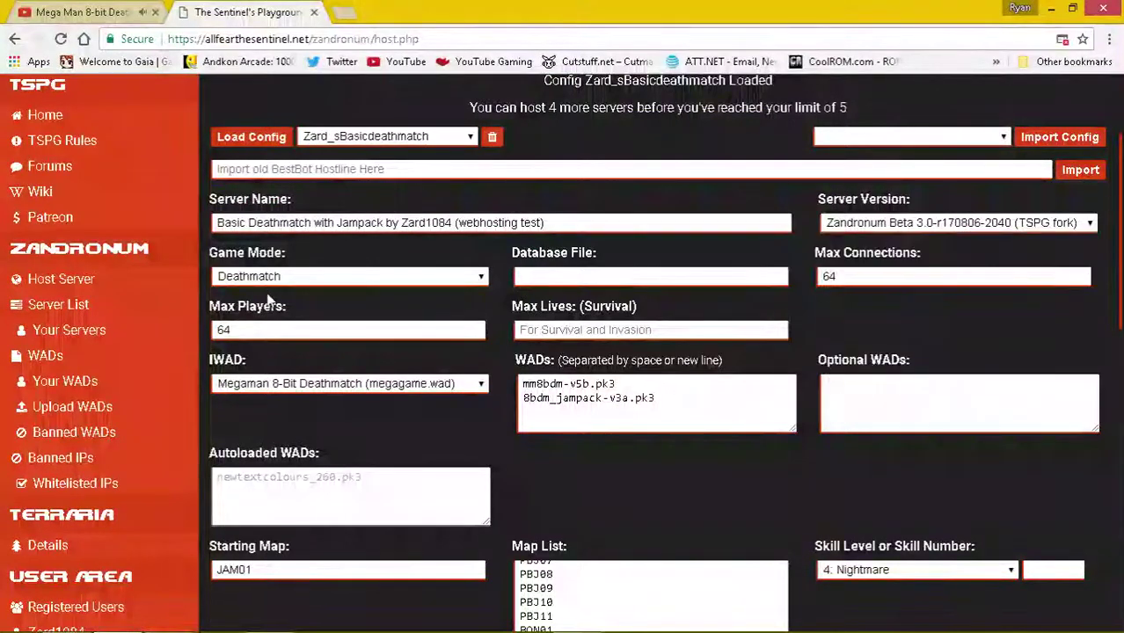
{"action": "left_click", "coordinate": [444, 278]}
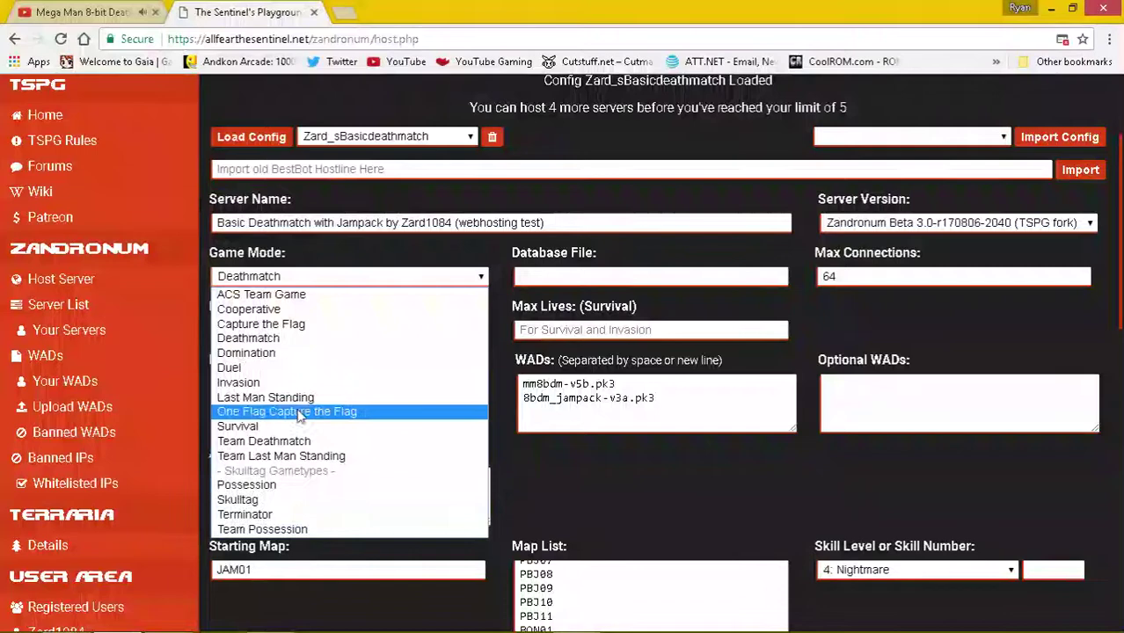
{"action": "left_click", "coordinate": [251, 337]}
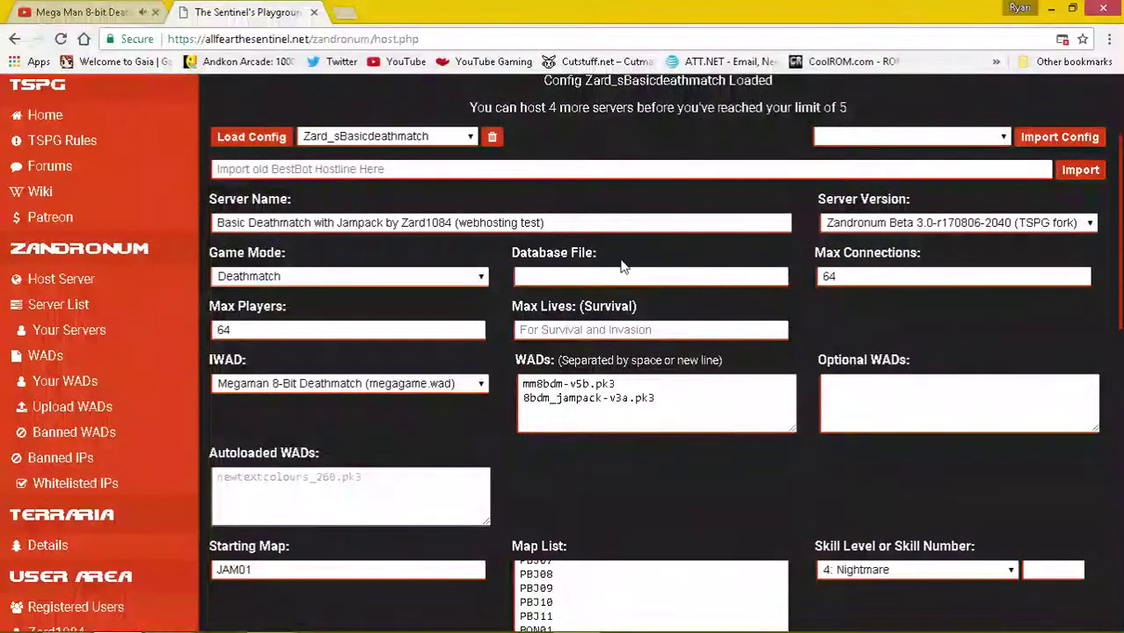
{"action": "mouse_move", "coordinate": [651, 330]}
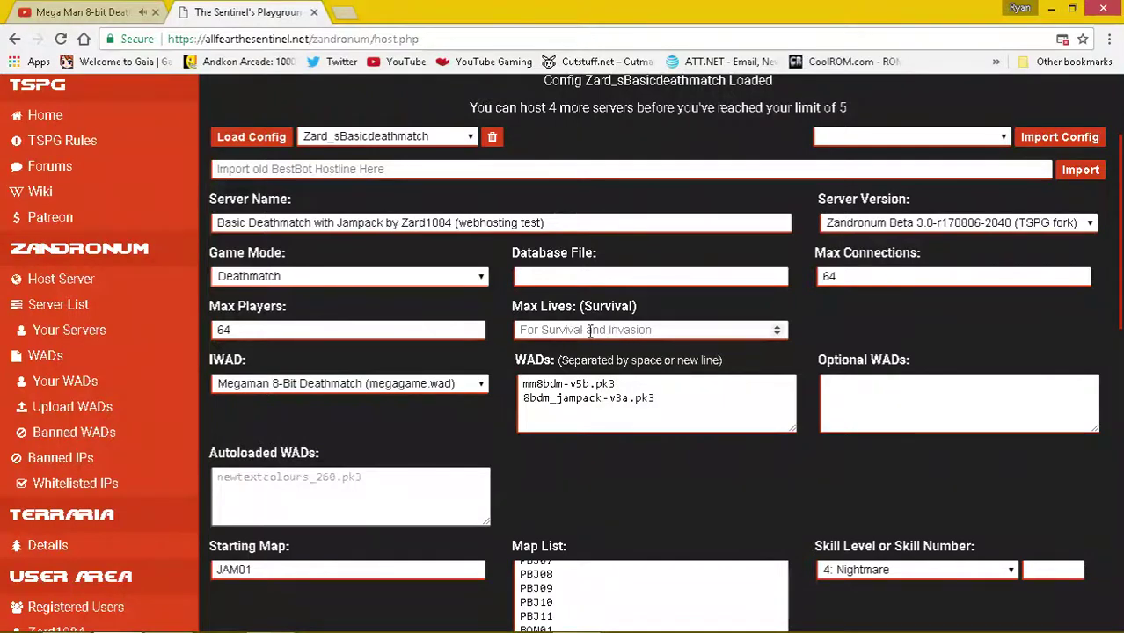
Keep Megaman 8-Bit Deathmatch as the IWAD and edit the WADs and Optional WADs lists.
{"action": "scroll", "coordinate": [589, 331], "scroll_direction": "down", "scroll_amount": 1}
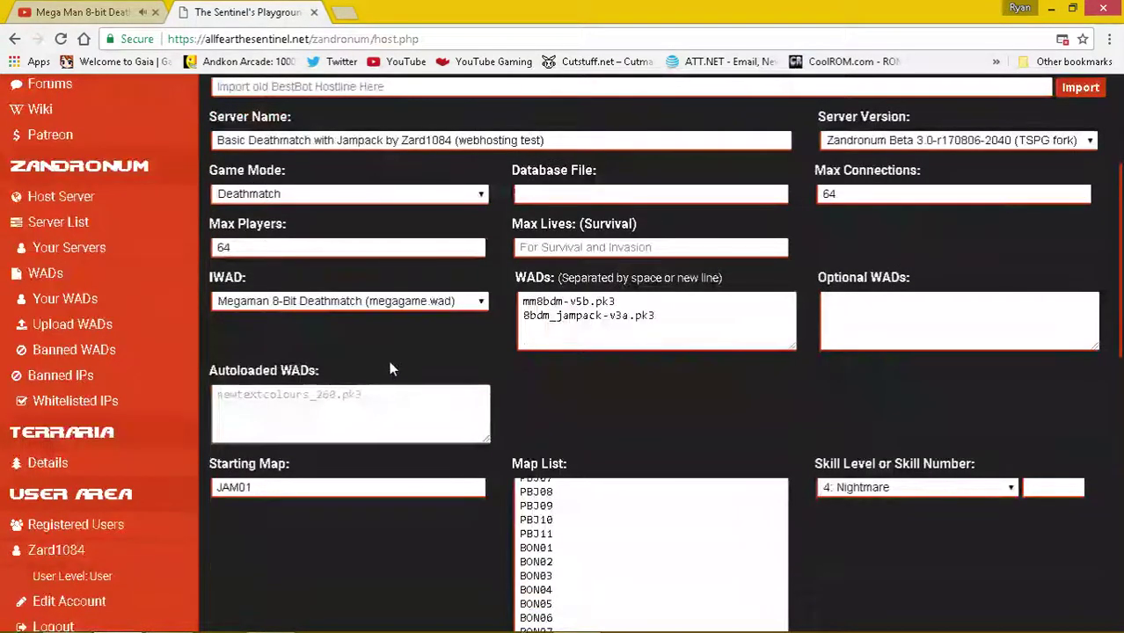
{"action": "left_click", "coordinate": [262, 305]}
{"action": "left_click", "coordinate": [274, 554]}
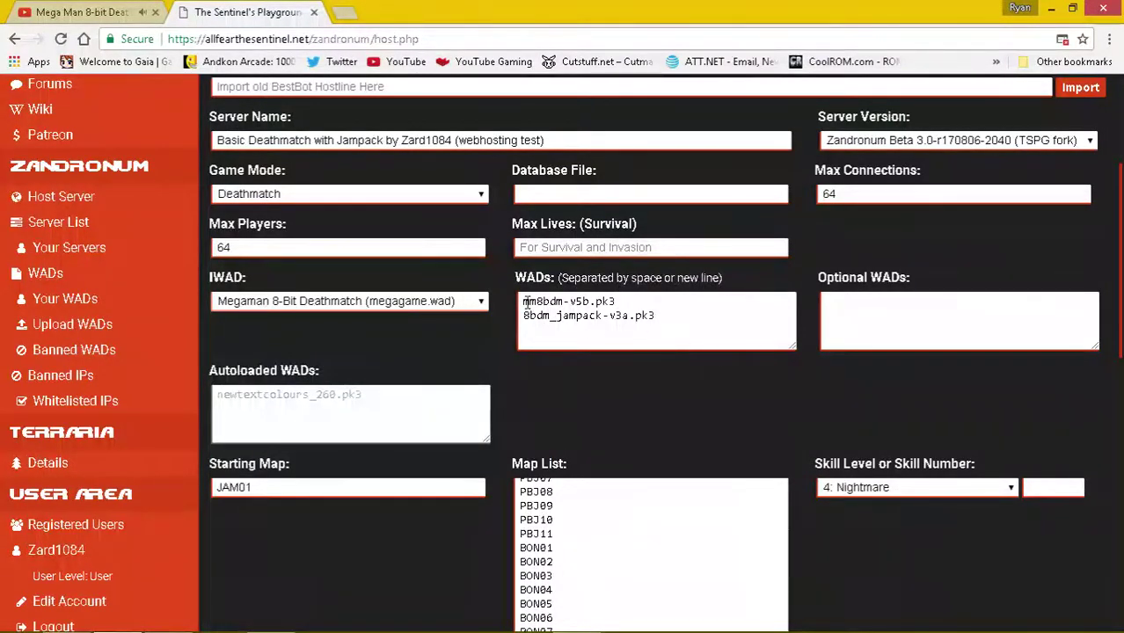
{"action": "left_click", "coordinate": [637, 301]}
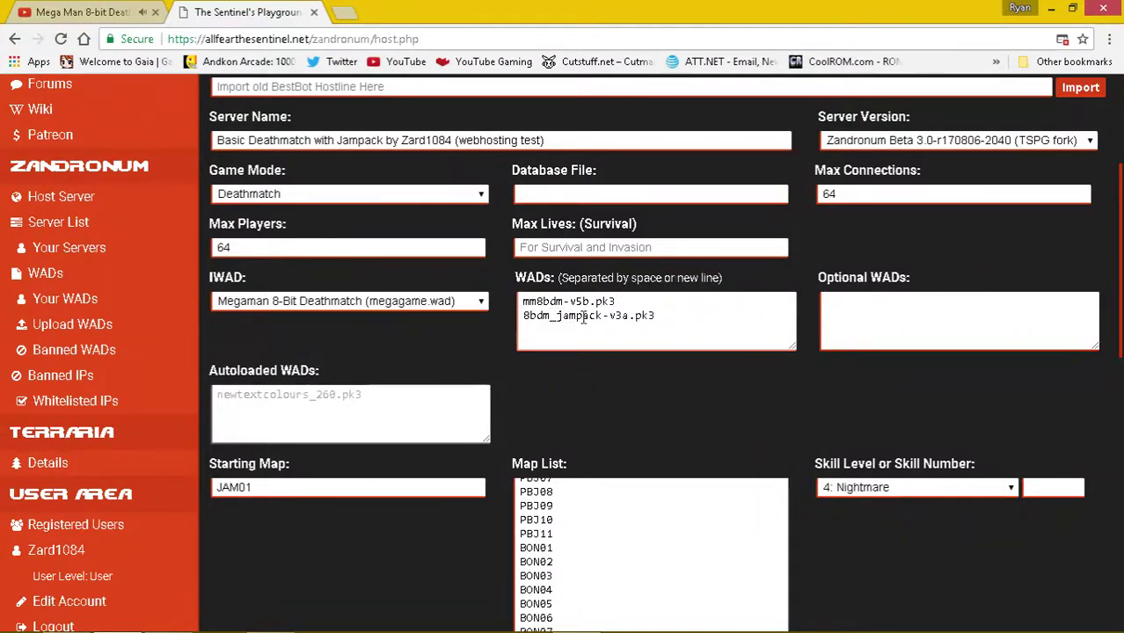
{"action": "left_click", "coordinate": [896, 315]}
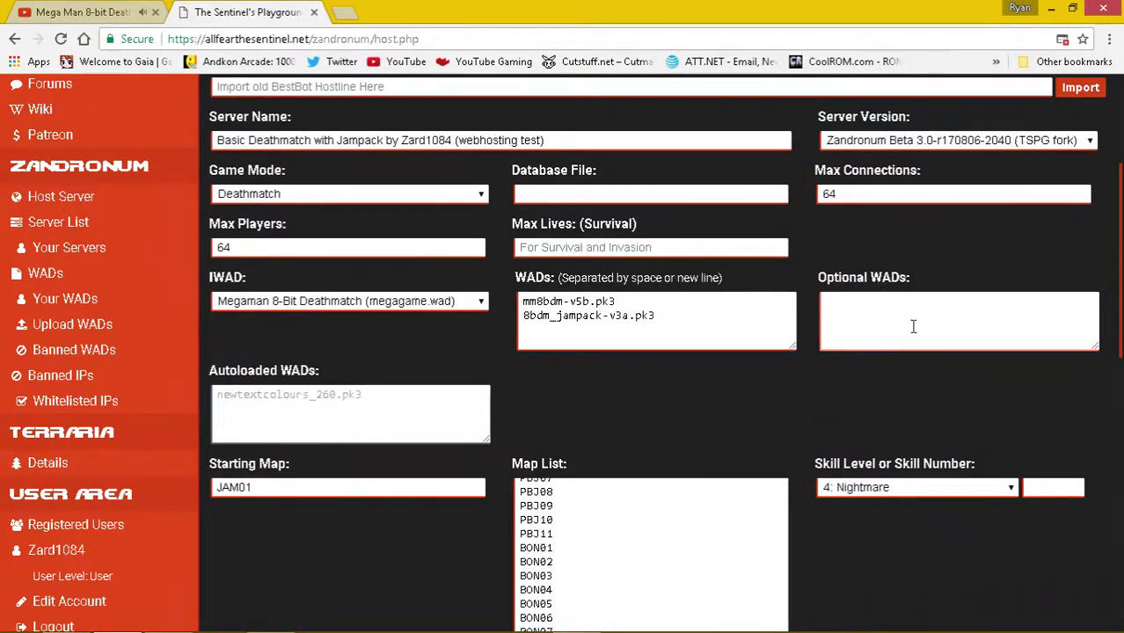
Keep 4: Nightmare as the server skill level.
{"action": "scroll", "coordinate": [585, 418], "scroll_direction": "down", "scroll_amount": 3}
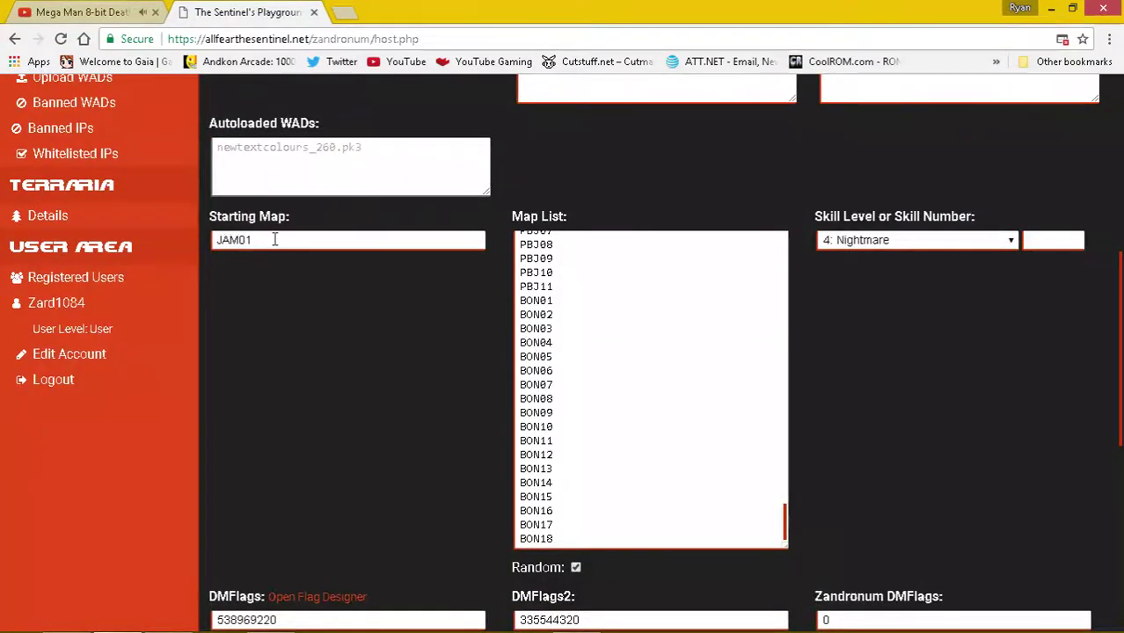
{"action": "scroll", "coordinate": [612, 353], "scroll_direction": "up", "scroll_amount": 5}
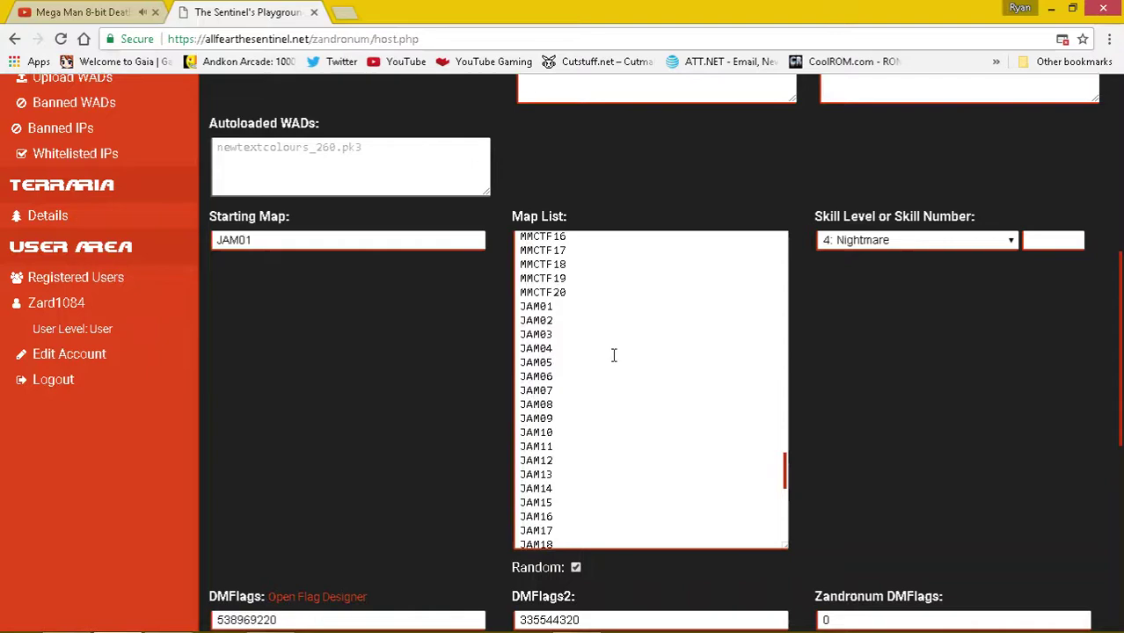
{"action": "scroll", "coordinate": [612, 353], "scroll_direction": "up", "scroll_amount": 6}
{"action": "scroll", "coordinate": [607, 347], "scroll_direction": "up", "scroll_amount": 7}
{"action": "scroll", "coordinate": [604, 336], "scroll_direction": "up", "scroll_amount": 6}
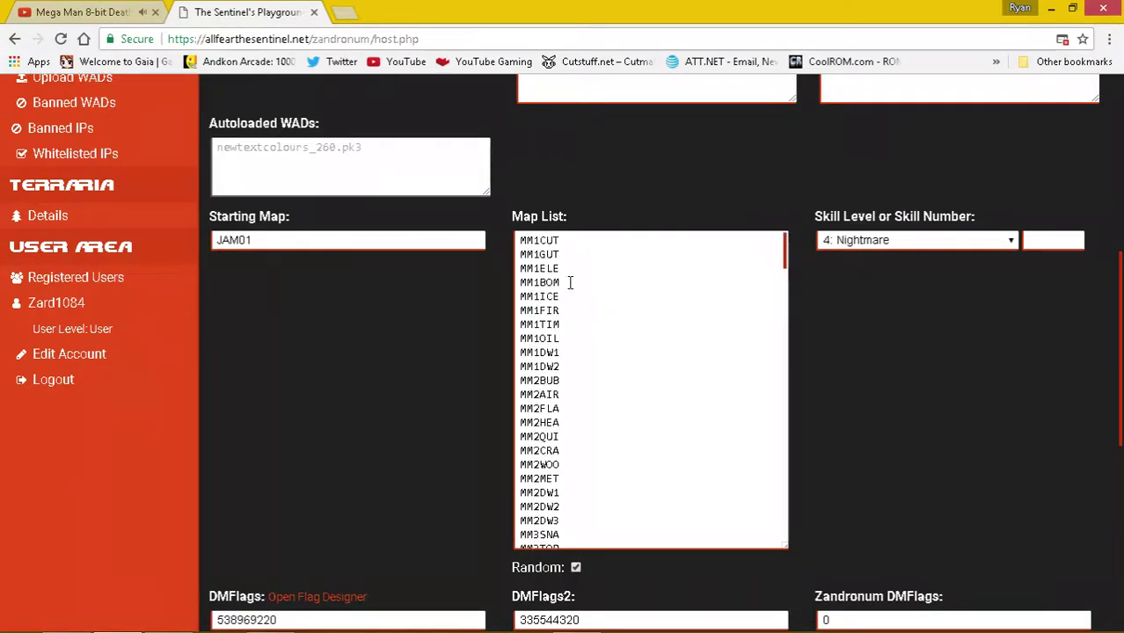
{"action": "scroll", "coordinate": [570, 291], "scroll_direction": "up", "scroll_amount": 6}
{"action": "scroll", "coordinate": [562, 308], "scroll_direction": "down", "scroll_amount": 6}
{"action": "scroll", "coordinate": [615, 326], "scroll_direction": "down", "scroll_amount": 3}
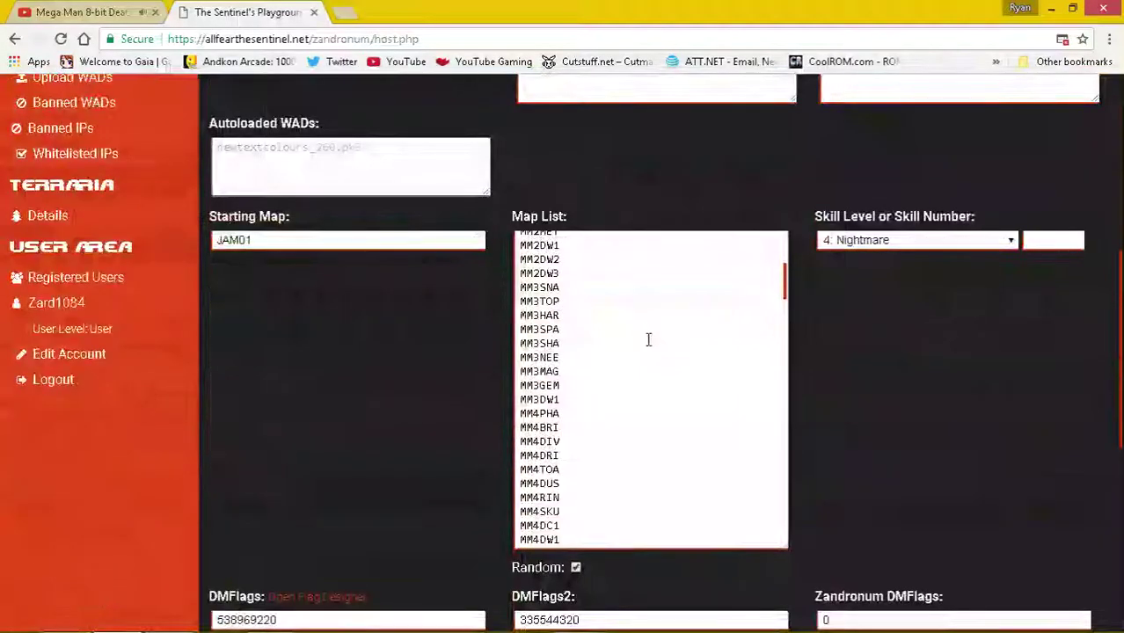
{"action": "scroll", "coordinate": [649, 340], "scroll_direction": "down", "scroll_amount": 5}
{"action": "scroll", "coordinate": [648, 343], "scroll_direction": "down", "scroll_amount": 5}
{"action": "scroll", "coordinate": [647, 343], "scroll_direction": "down", "scroll_amount": 5}
{"action": "scroll", "coordinate": [616, 338], "scroll_direction": "down", "scroll_amount": 2}
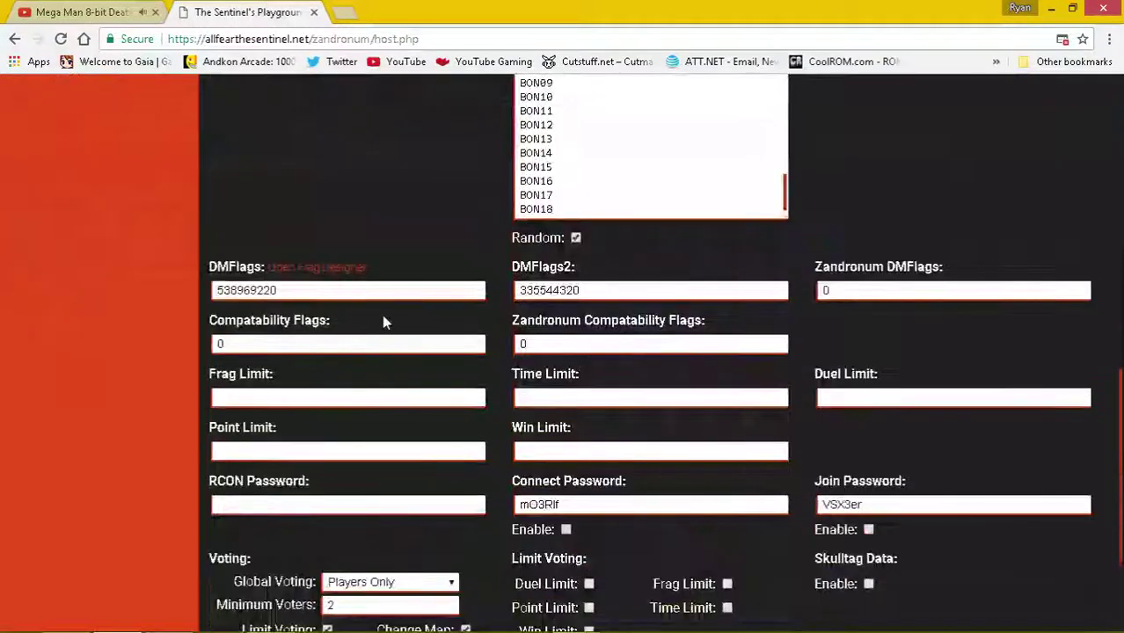
{"action": "scroll", "coordinate": [387, 325], "scroll_direction": "up", "scroll_amount": 5}
{"action": "scroll", "coordinate": [431, 351], "scroll_direction": "down", "scroll_amount": 1}
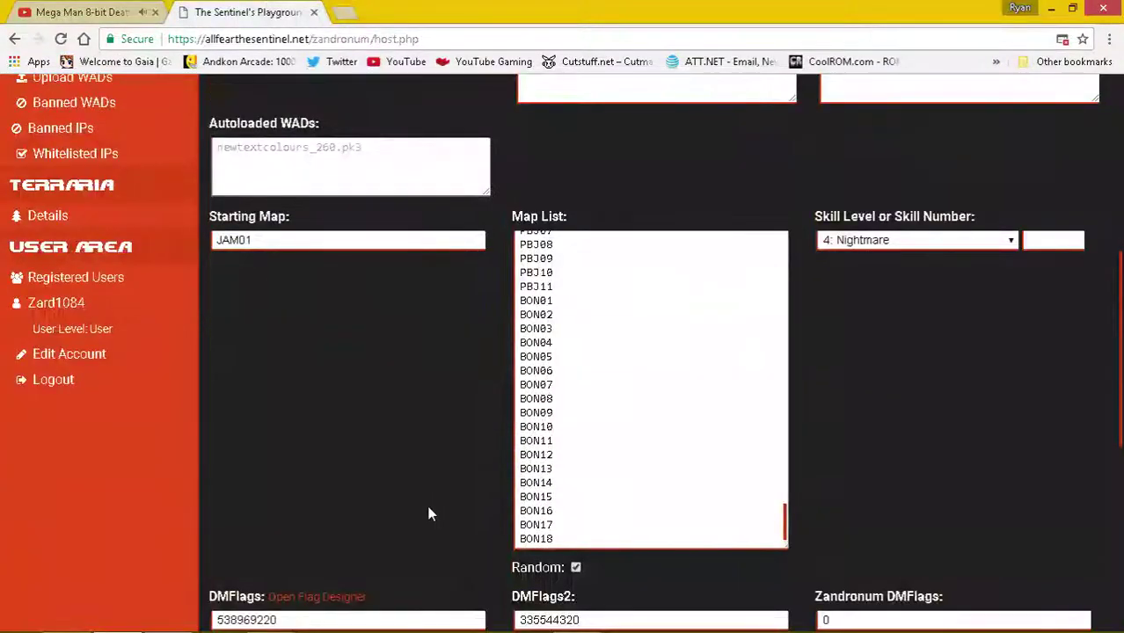
{"action": "scroll", "coordinate": [604, 511], "scroll_direction": "down", "scroll_amount": 1}
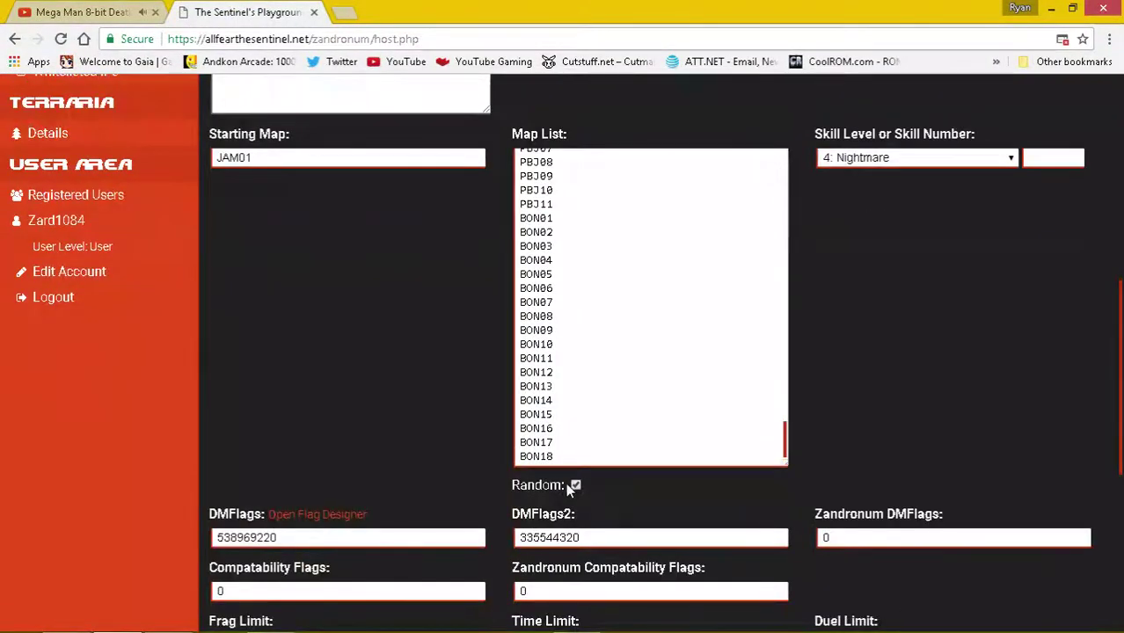
{"action": "left_click", "coordinate": [952, 159]}
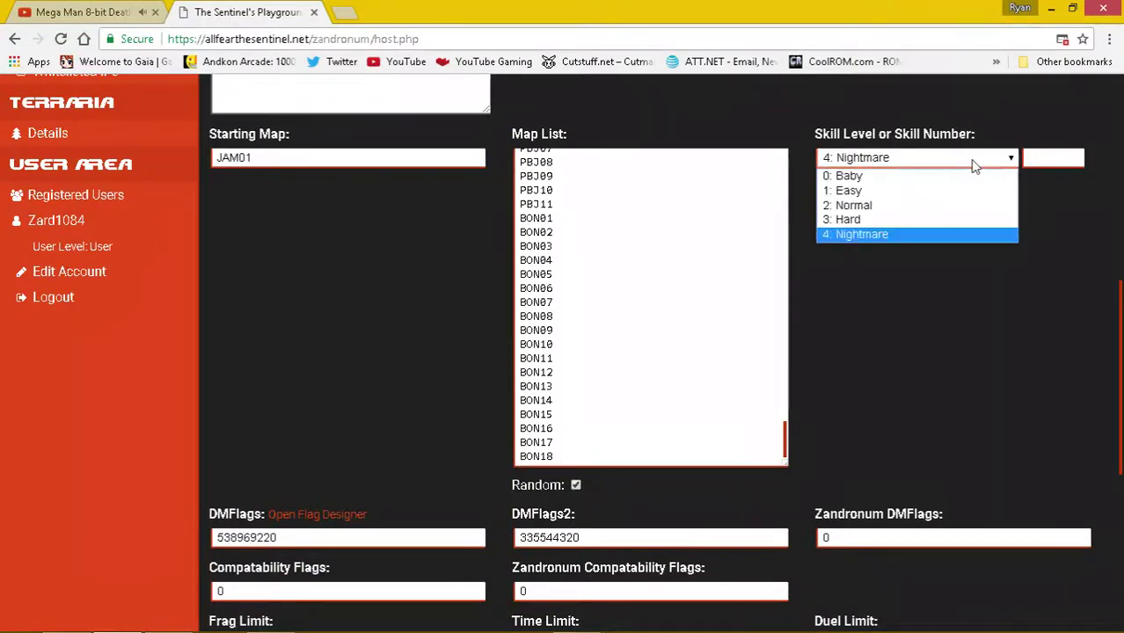
{"action": "left_click", "coordinate": [879, 234]}
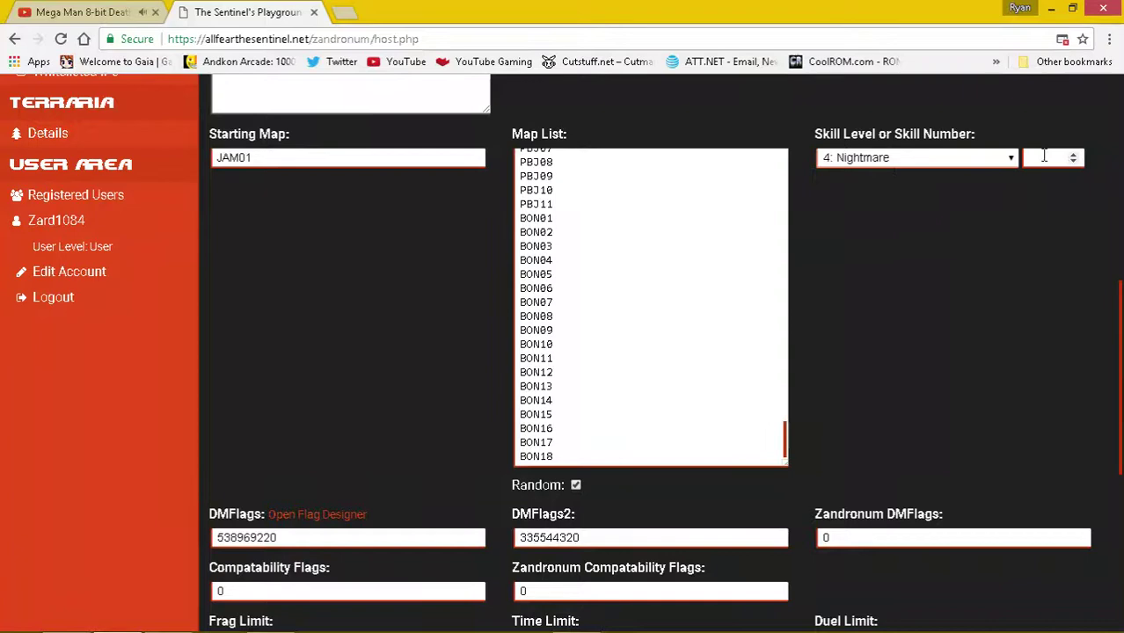
In the Flag Designer's DMFlags list, turn on 'Stay on the same map'.
{"action": "scroll", "coordinate": [915, 376], "scroll_direction": "down", "scroll_amount": 3}
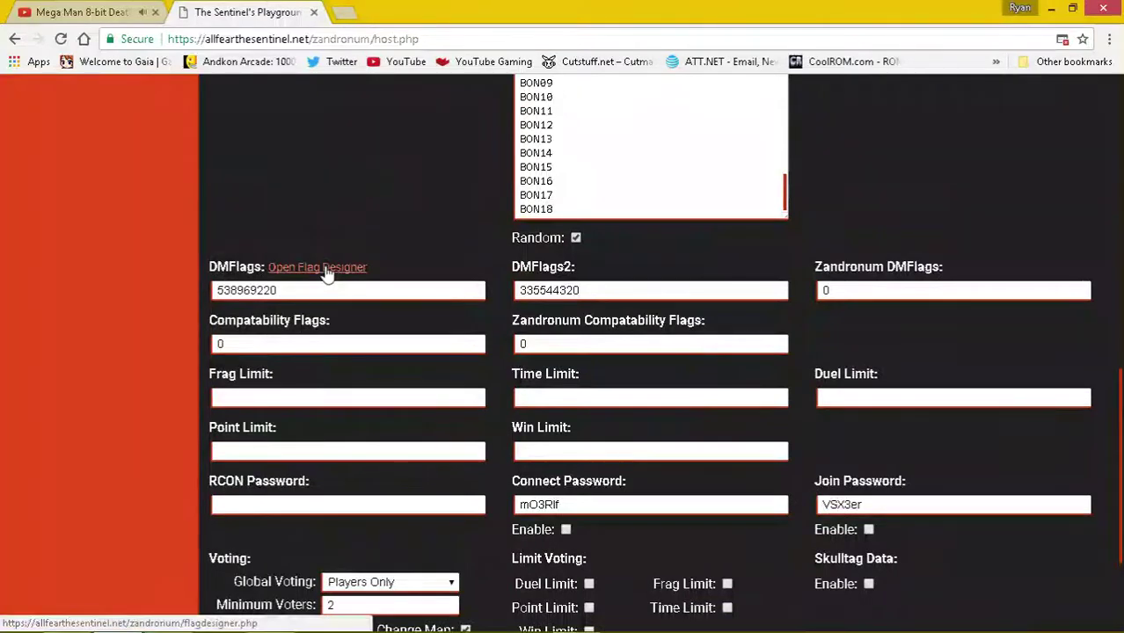
{"action": "left_click", "coordinate": [326, 269]}
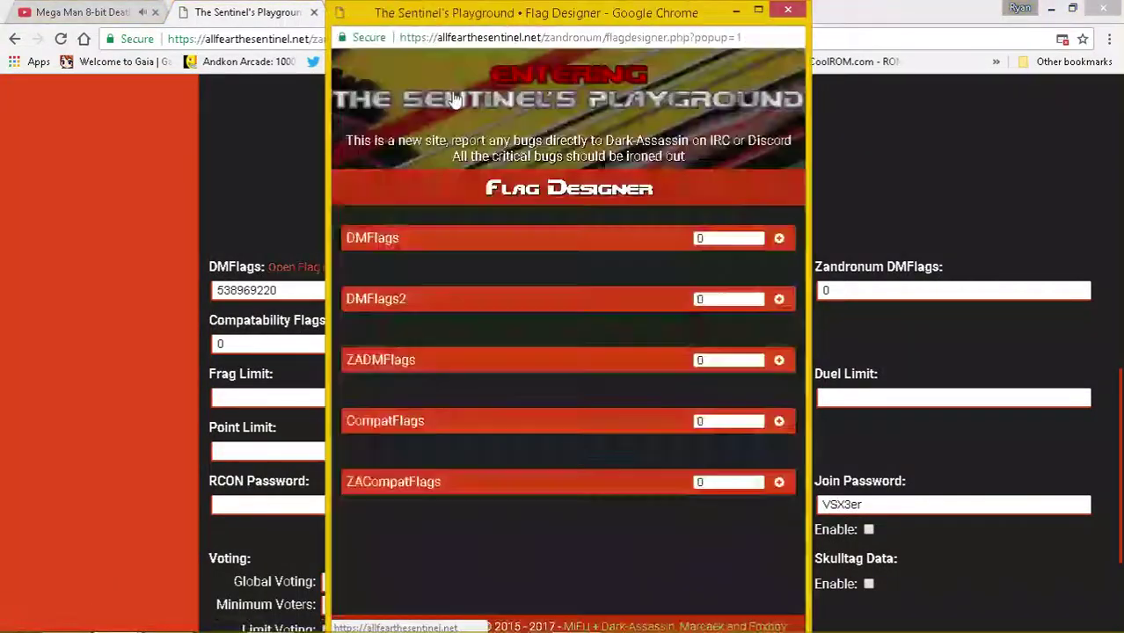
{"action": "left_click", "coordinate": [779, 238]}
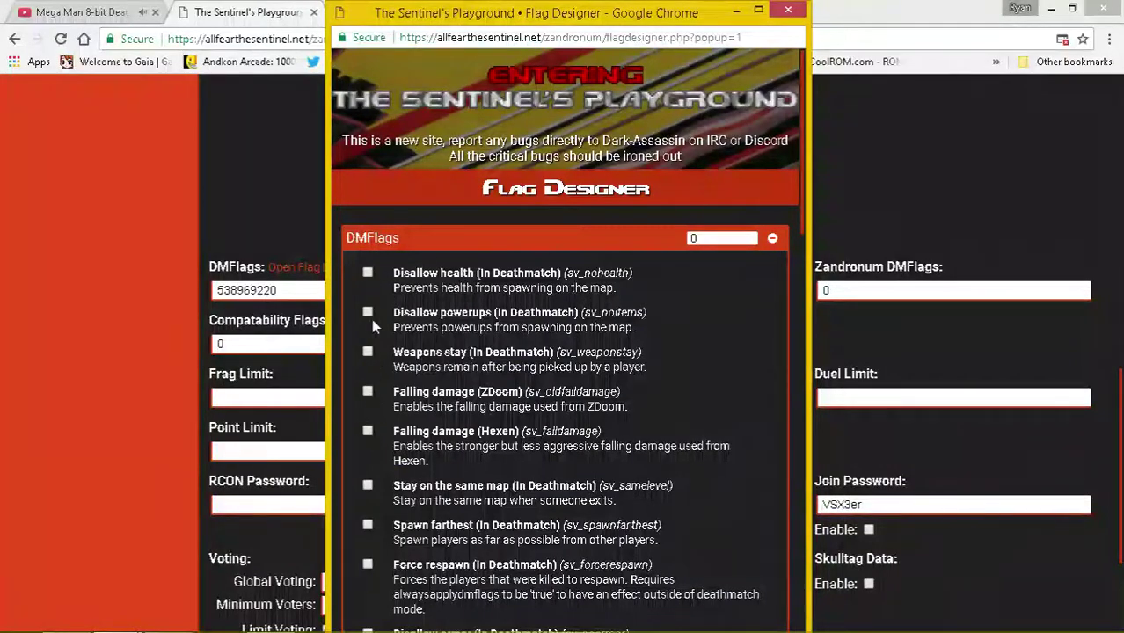
{"action": "scroll", "coordinate": [373, 326], "scroll_direction": "down", "scroll_amount": 1}
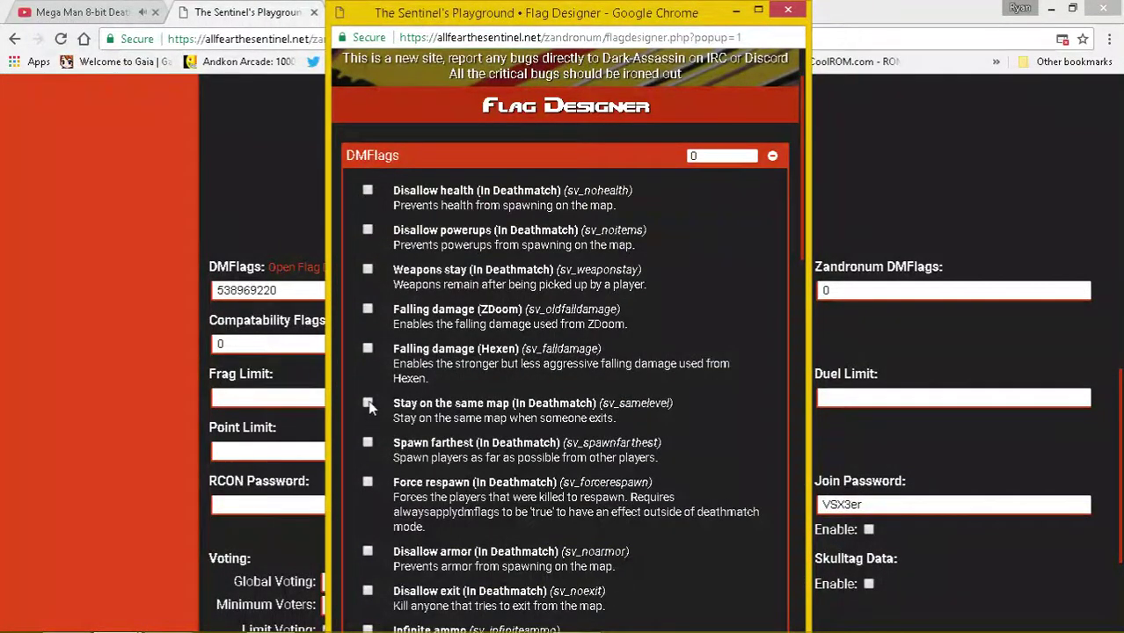
{"action": "scroll", "coordinate": [375, 413], "scroll_direction": "down", "scroll_amount": 3}
{"action": "scroll", "coordinate": [378, 417], "scroll_direction": "up", "scroll_amount": 3}
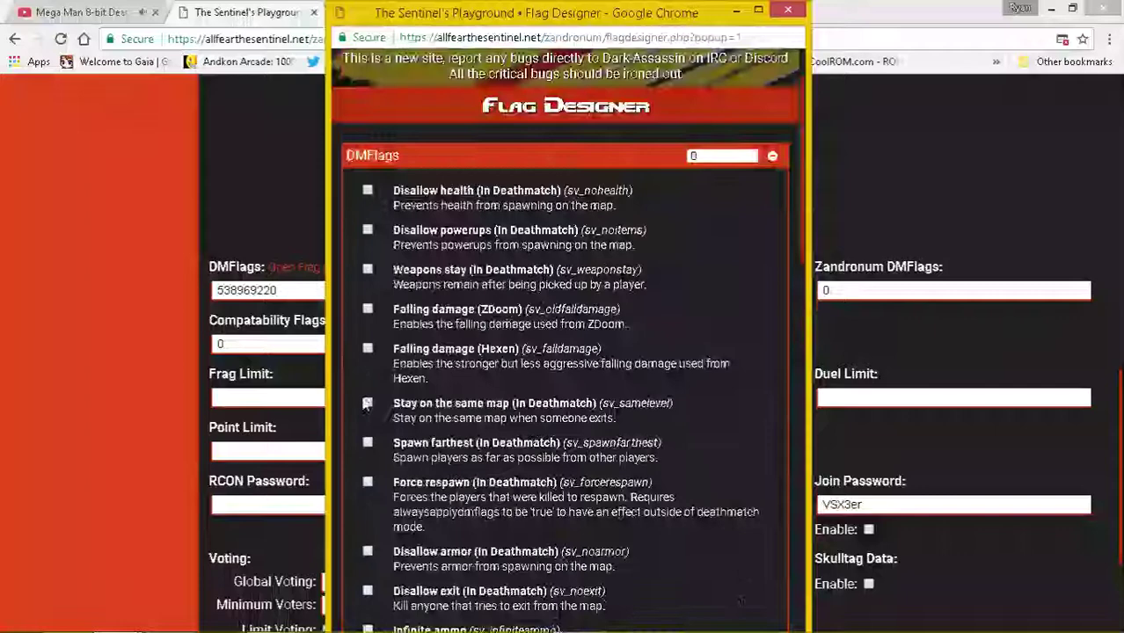
{"action": "left_click", "coordinate": [368, 404]}
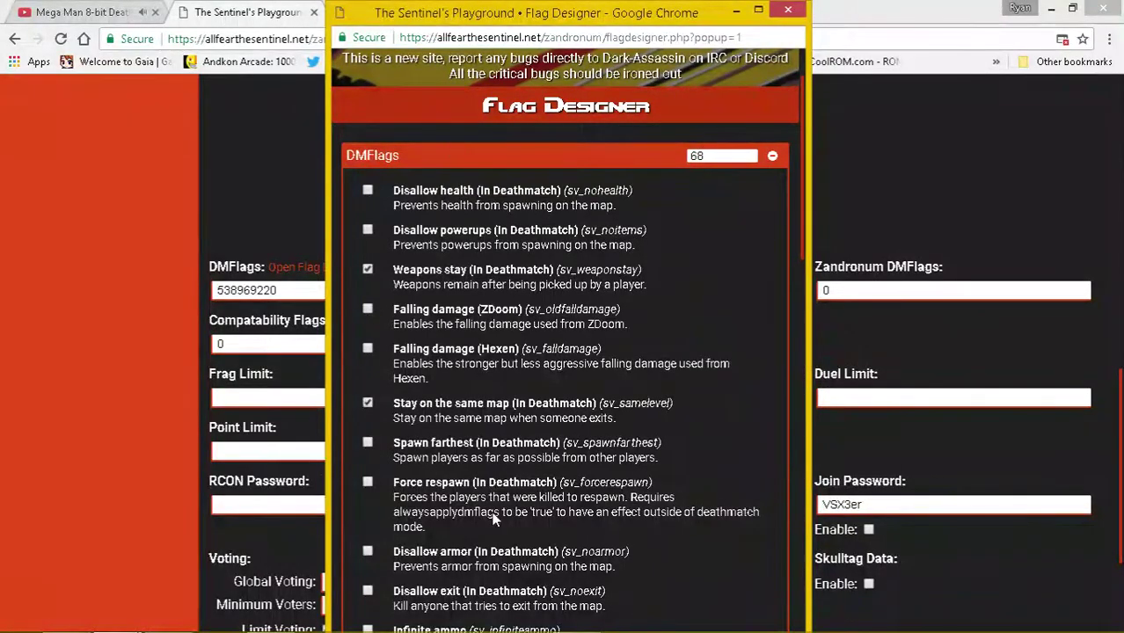
Review the DMFlags2 checkboxes and close the Flag Designer, leaving DMFlags2 at 335544320.
{"action": "scroll", "coordinate": [403, 194], "scroll_direction": "down", "scroll_amount": 4}
{"action": "scroll", "coordinate": [404, 194], "scroll_direction": "down", "scroll_amount": 2}
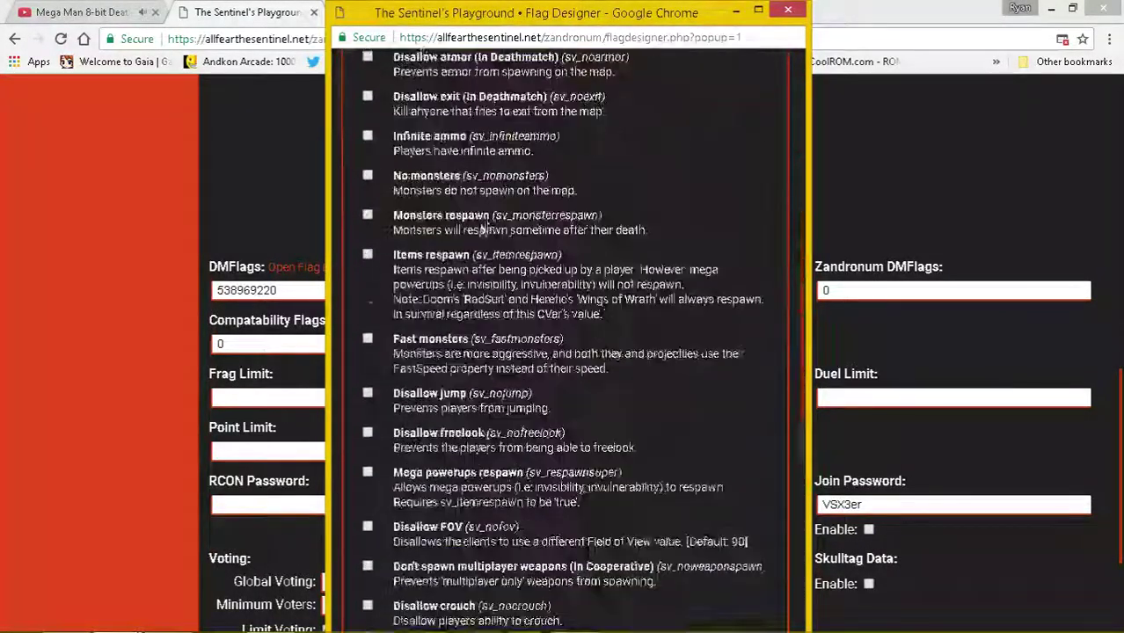
{"action": "scroll", "coordinate": [741, 258], "scroll_direction": "up", "scroll_amount": 6}
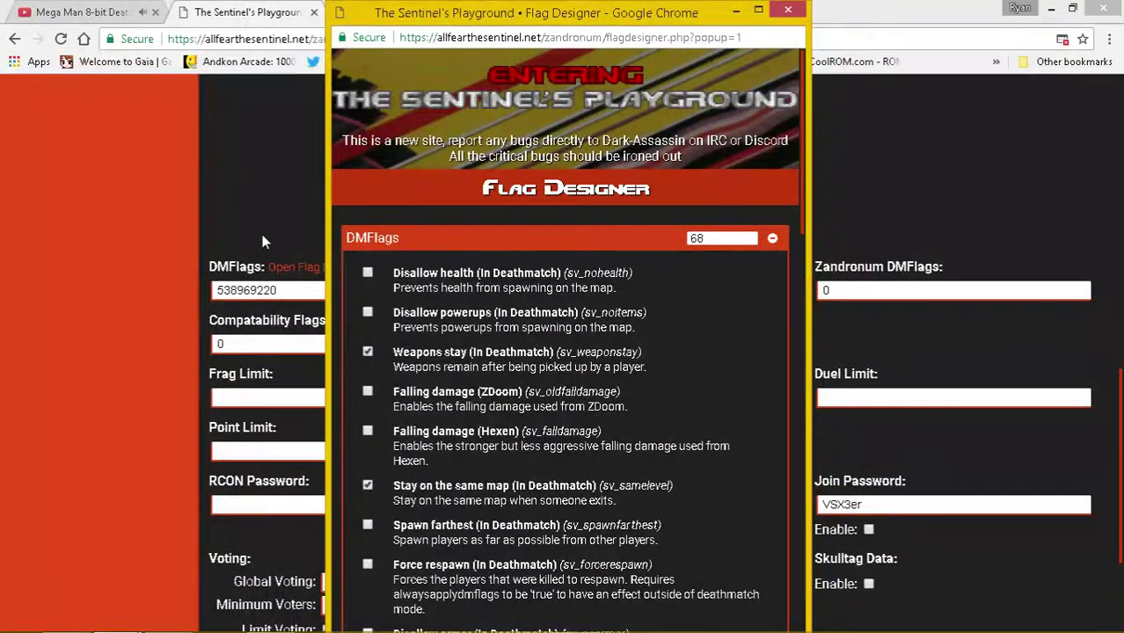
{"action": "scroll", "coordinate": [549, 339], "scroll_direction": "down", "scroll_amount": 10}
{"action": "scroll", "coordinate": [549, 338], "scroll_direction": "down", "scroll_amount": 3}
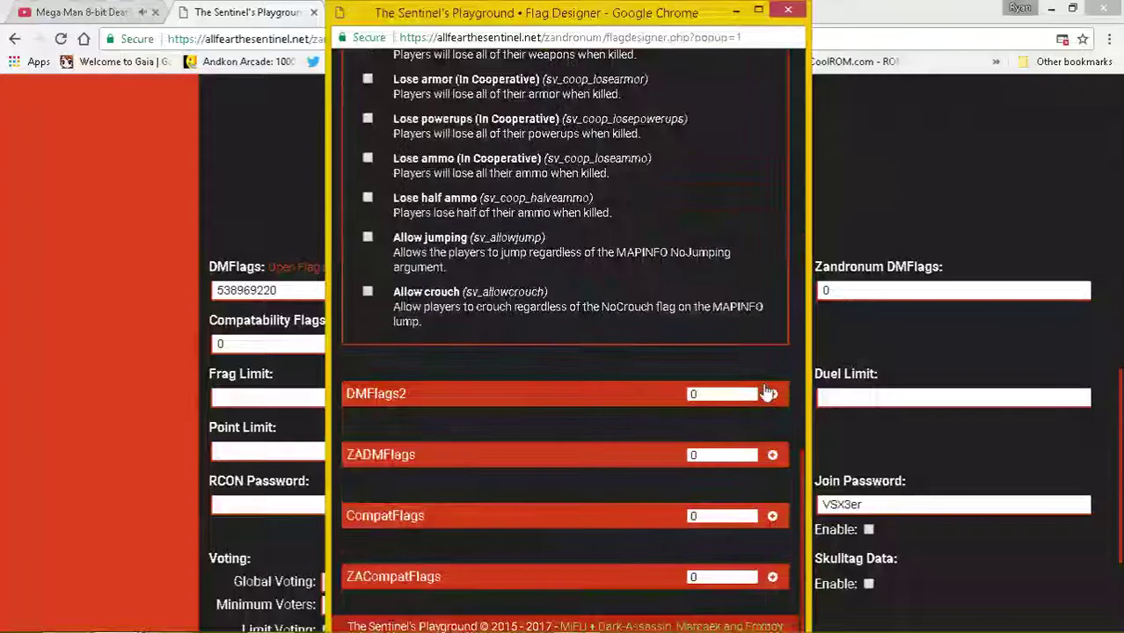
{"action": "left_click", "coordinate": [470, 394]}
{"action": "scroll", "coordinate": [470, 405], "scroll_direction": "down", "scroll_amount": 3}
{"action": "scroll", "coordinate": [510, 457], "scroll_direction": "down", "scroll_amount": 5}
{"action": "scroll", "coordinate": [537, 510], "scroll_direction": "down", "scroll_amount": 5}
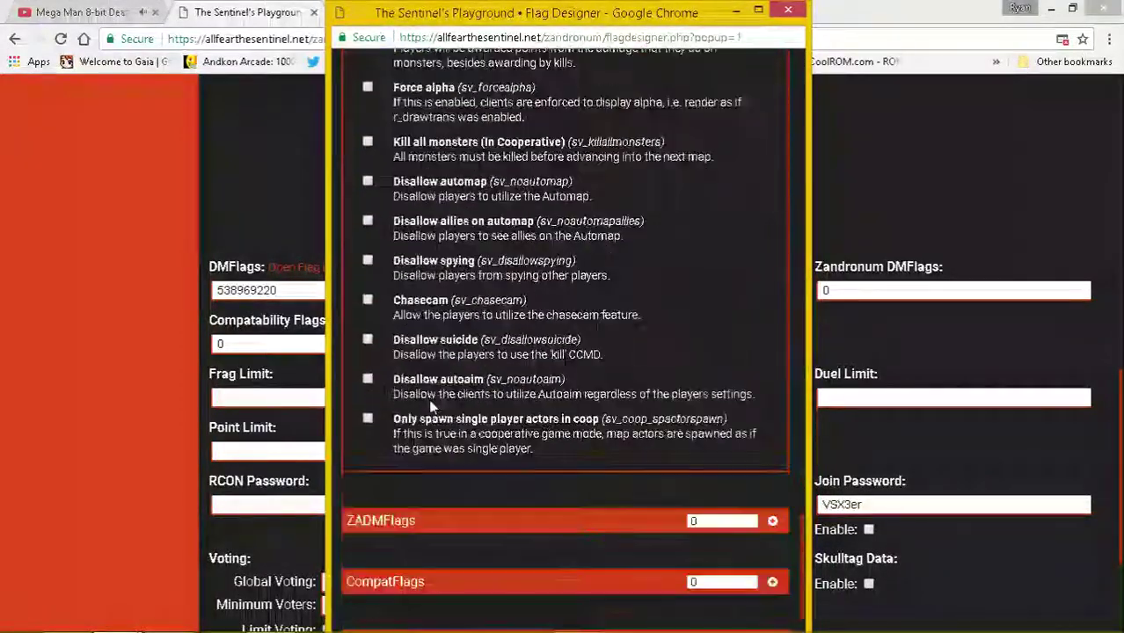
{"action": "scroll", "coordinate": [557, 546], "scroll_direction": "down", "scroll_amount": 1}
{"action": "scroll", "coordinate": [658, 328], "scroll_direction": "up", "scroll_amount": 10}
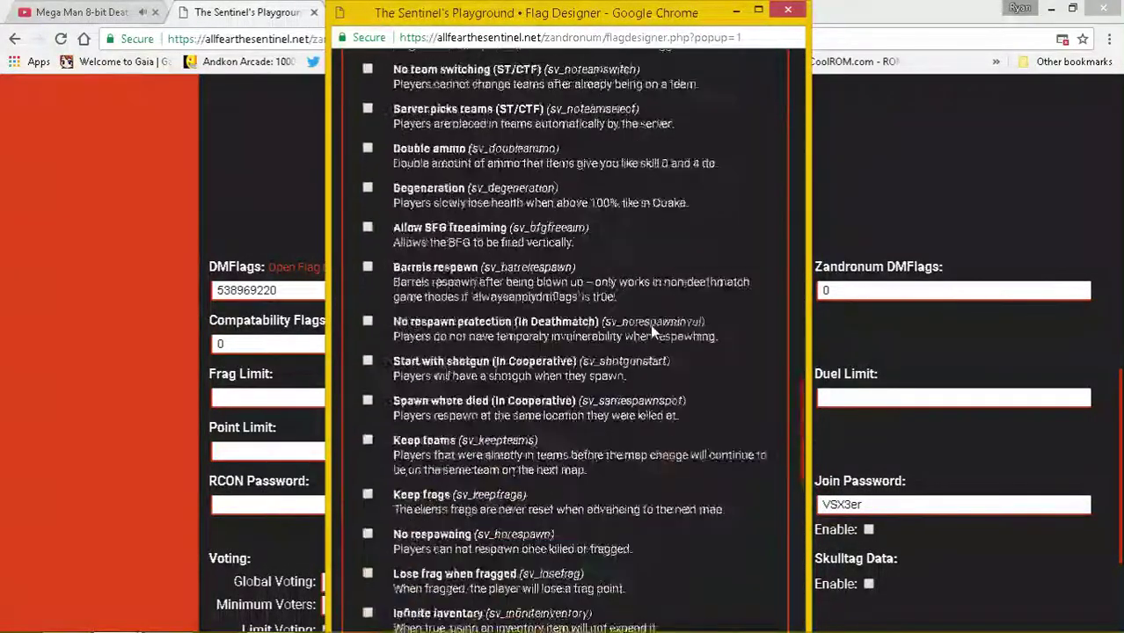
{"action": "scroll", "coordinate": [650, 324], "scroll_direction": "up", "scroll_amount": 2}
{"action": "left_click", "coordinate": [788, 10]}
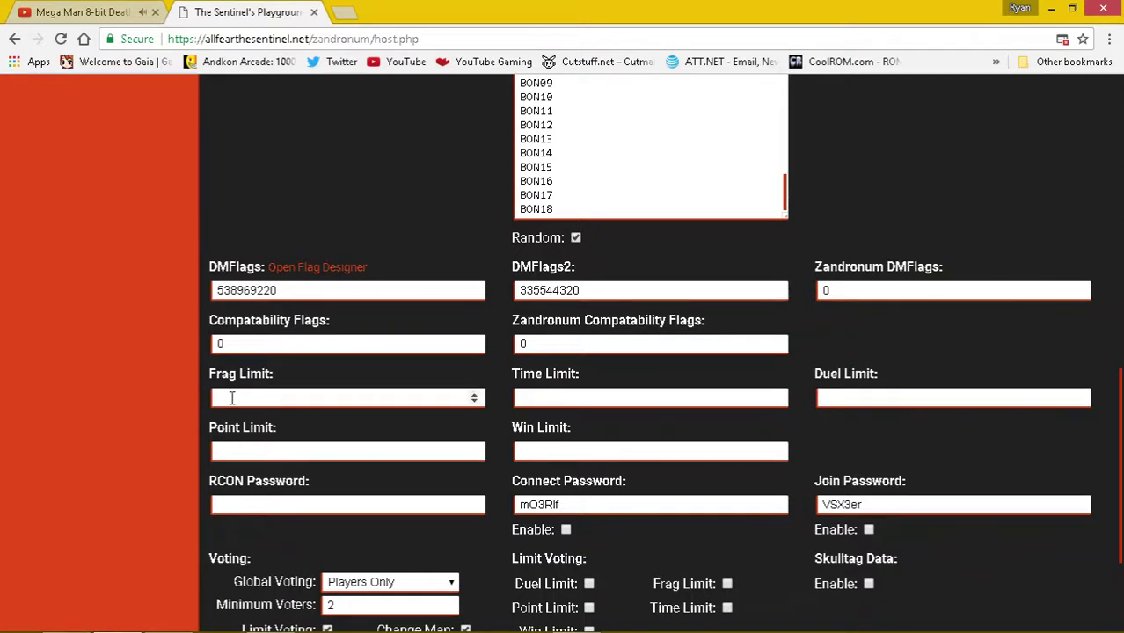
{"action": "left_click", "coordinate": [232, 398]}
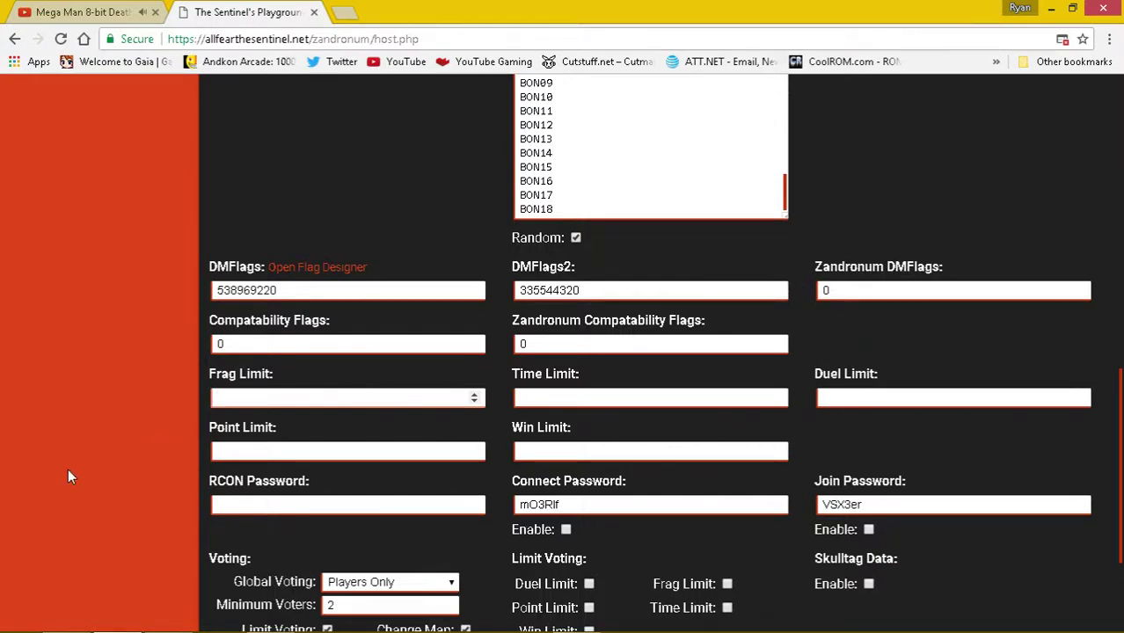
{"action": "scroll", "coordinate": [226, 467], "scroll_direction": "down", "scroll_amount": 1}
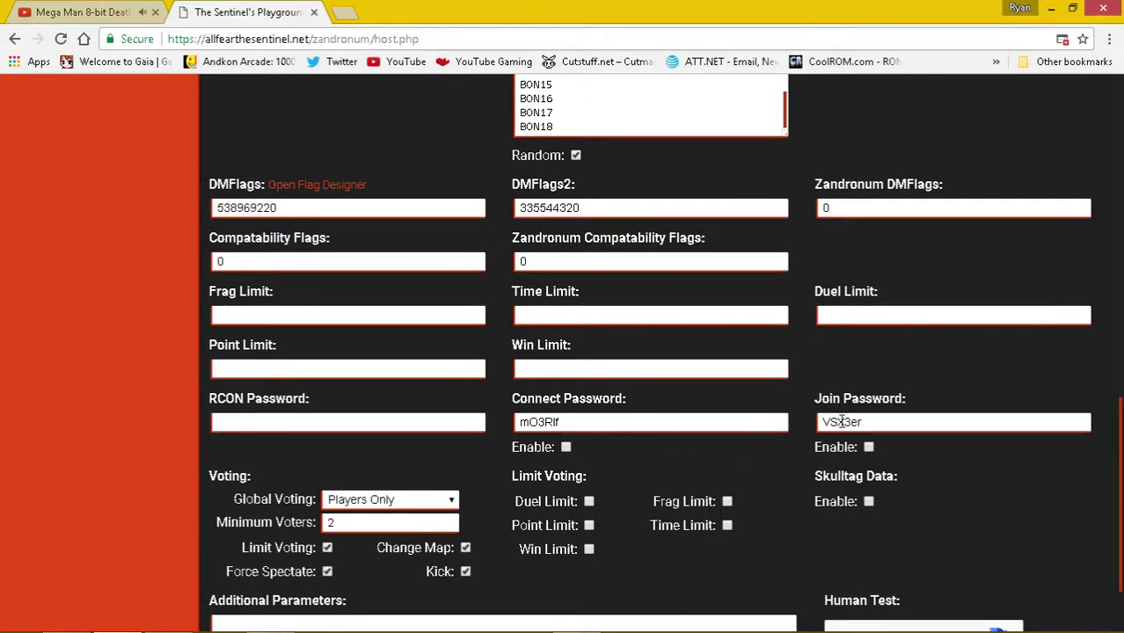
{"action": "left_click", "coordinate": [566, 446]}
{"action": "left_click", "coordinate": [566, 446]}
{"action": "scroll", "coordinate": [176, 448], "scroll_direction": "down", "scroll_amount": 2}
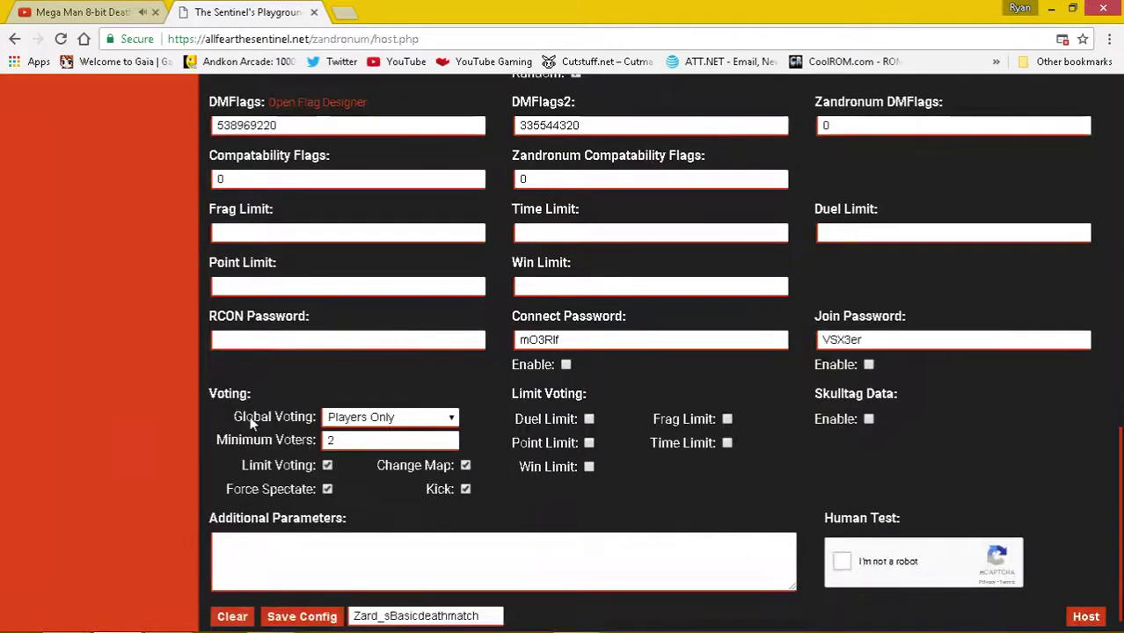
{"action": "left_click", "coordinate": [397, 418]}
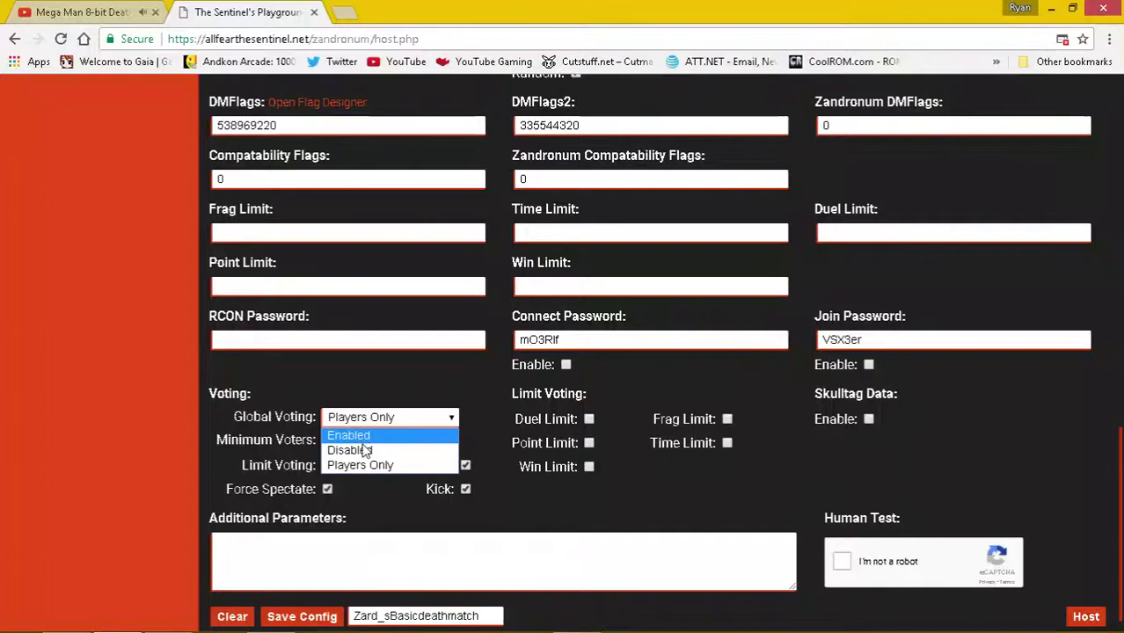
{"action": "left_click", "coordinate": [360, 465]}
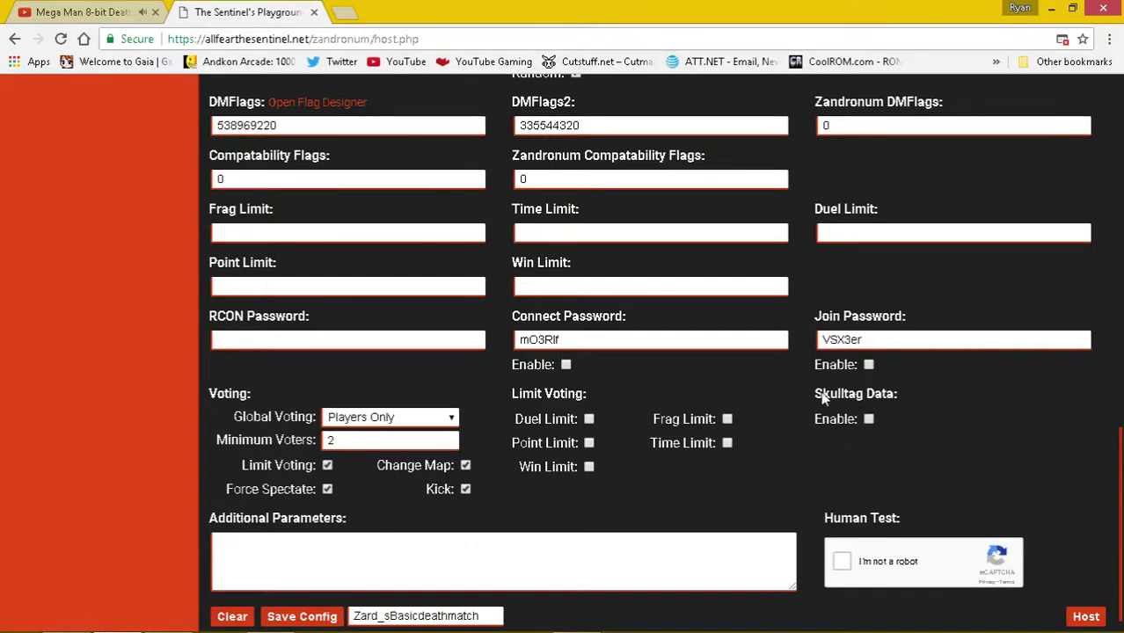
{"action": "scroll", "coordinate": [304, 515], "scroll_direction": "down", "scroll_amount": 1}
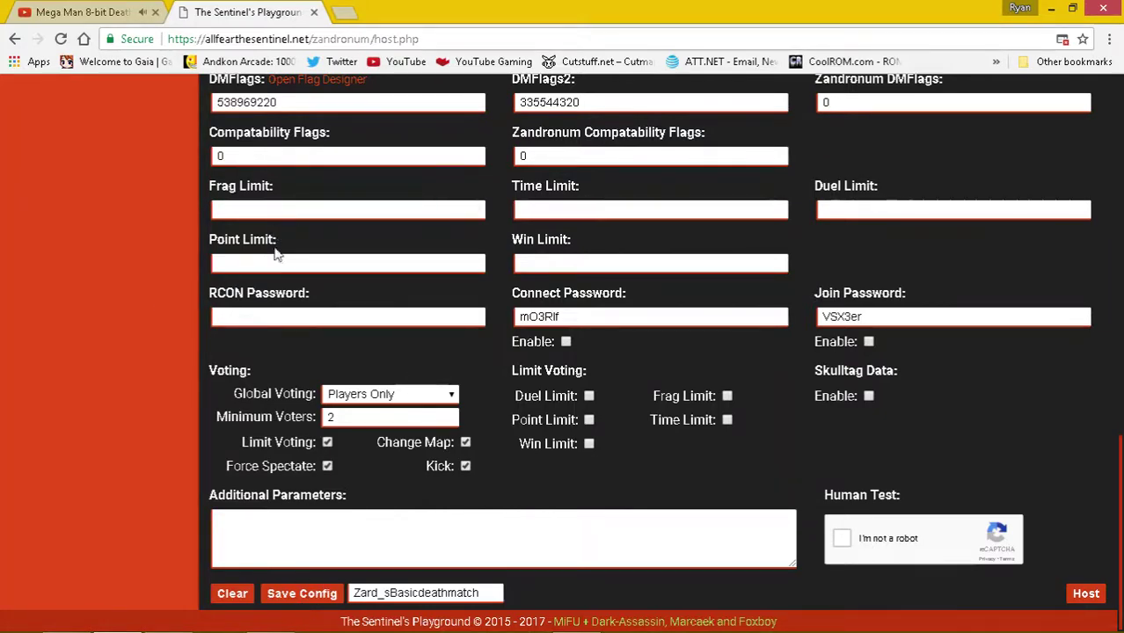
{"action": "scroll", "coordinate": [161, 474], "scroll_direction": "up", "scroll_amount": 3}
{"action": "scroll", "coordinate": [161, 474], "scroll_direction": "up", "scroll_amount": 7}
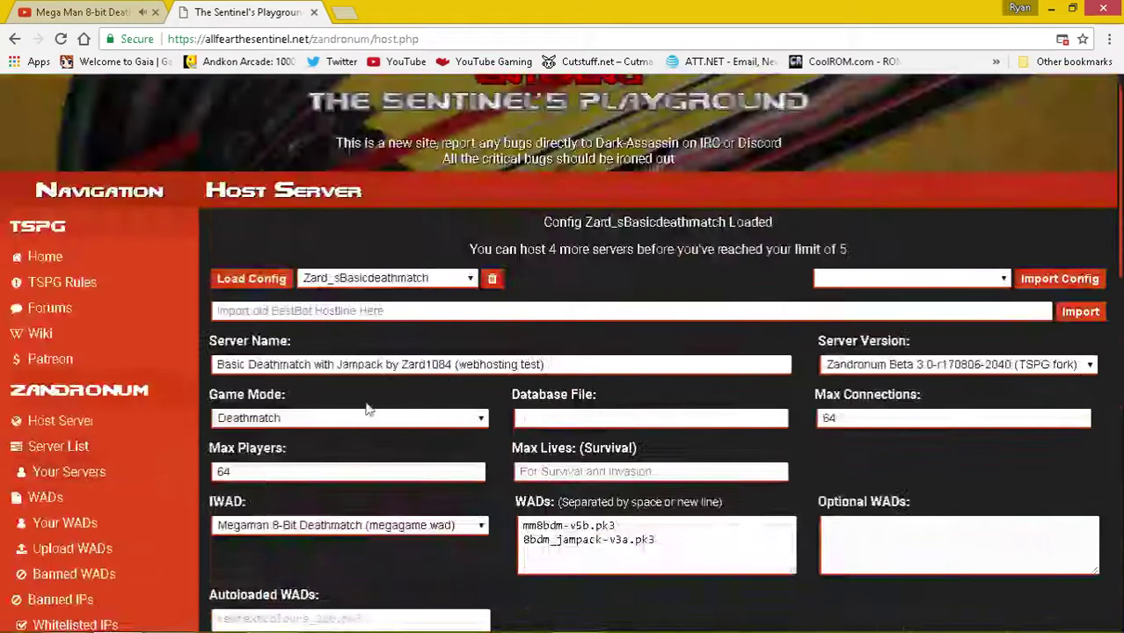
{"action": "left_click", "coordinate": [459, 280]}
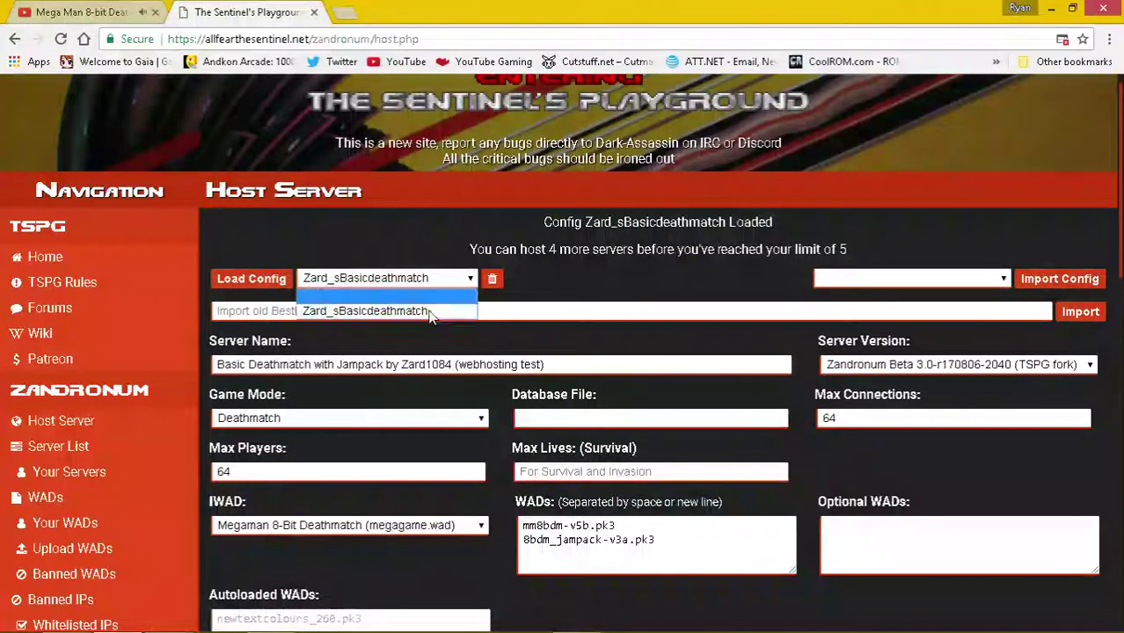
{"action": "left_click", "coordinate": [410, 311]}
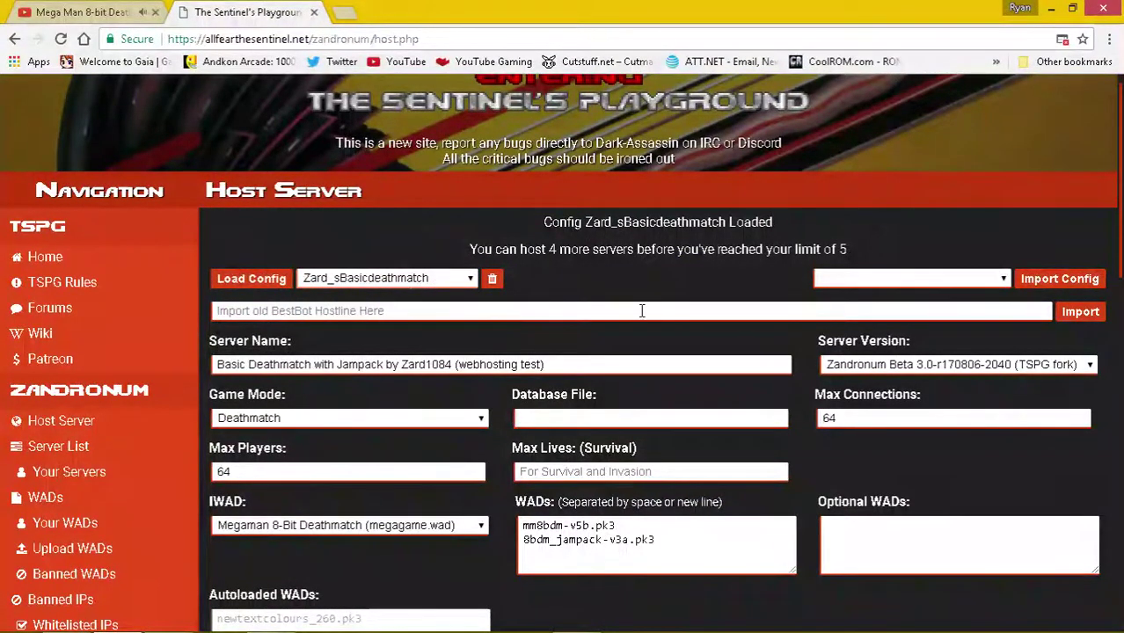
{"action": "left_click", "coordinate": [992, 279]}
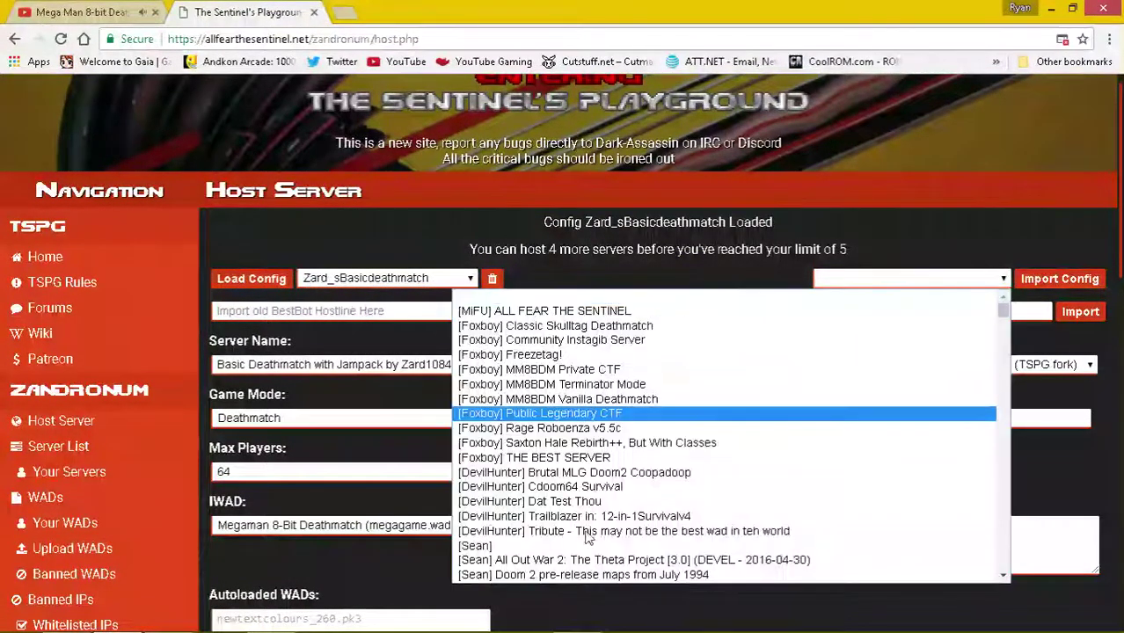
{"action": "left_click", "coordinate": [674, 275]}
{"action": "scroll", "coordinate": [674, 275], "scroll_direction": "down", "scroll_amount": 5}
{"action": "scroll", "coordinate": [522, 352], "scroll_direction": "down", "scroll_amount": 5}
{"action": "scroll", "coordinate": [458, 379], "scroll_direction": "down", "scroll_amount": 2}
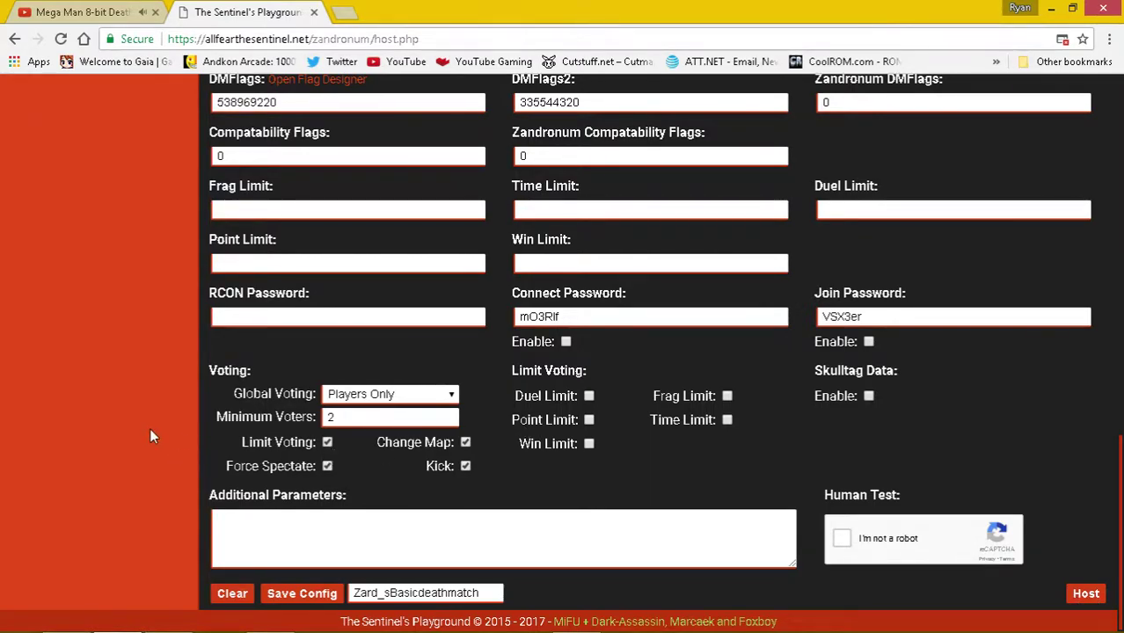
{"action": "scroll", "coordinate": [154, 433], "scroll_direction": "up", "scroll_amount": 4}
{"action": "scroll", "coordinate": [163, 426], "scroll_direction": "up", "scroll_amount": 6}
{"action": "scroll", "coordinate": [162, 426], "scroll_direction": "up", "scroll_amount": 2}
{"action": "scroll", "coordinate": [374, 474], "scroll_direction": "down", "scroll_amount": 5}
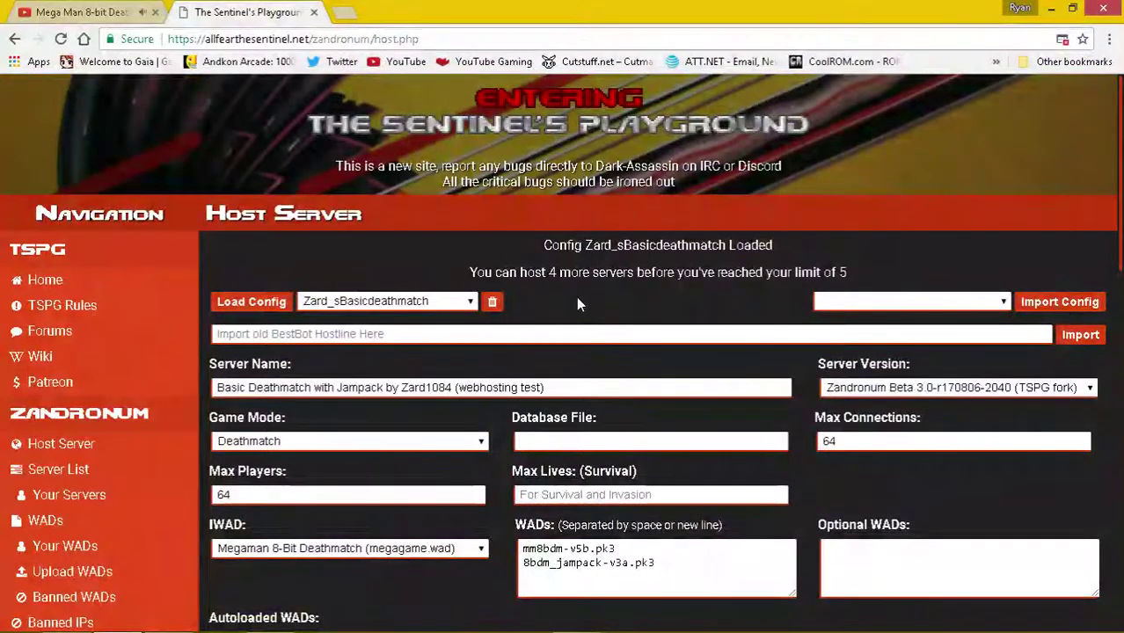
{"action": "scroll", "coordinate": [581, 303], "scroll_direction": "down", "scroll_amount": 4}
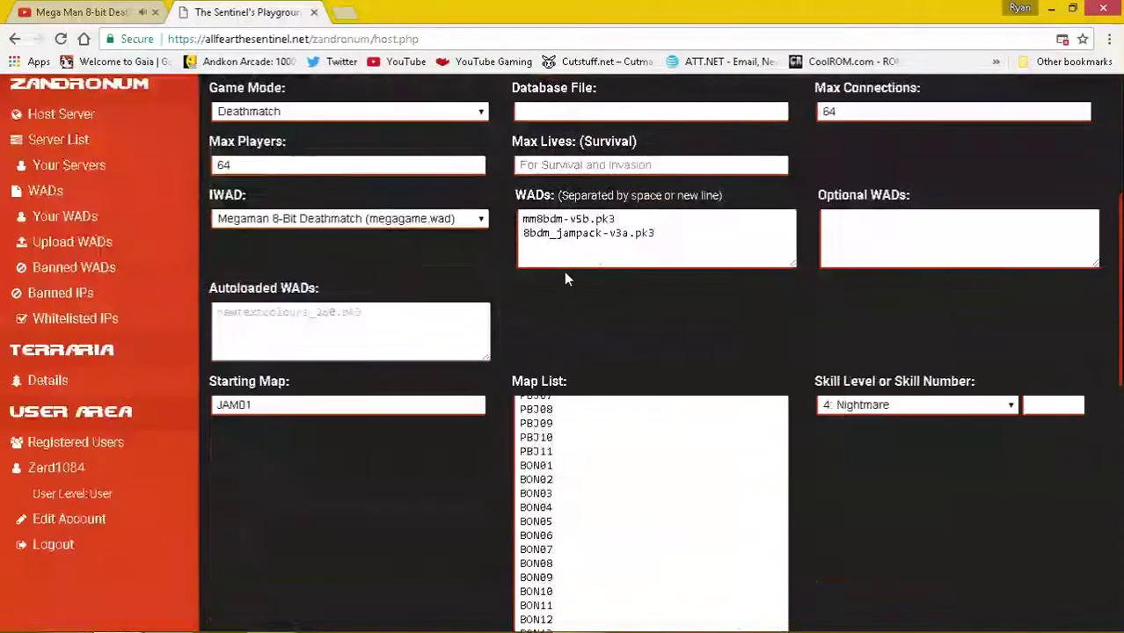
{"action": "scroll", "coordinate": [564, 272], "scroll_direction": "up", "scroll_amount": 4}
{"action": "scroll", "coordinate": [132, 352], "scroll_direction": "down", "scroll_amount": 3}
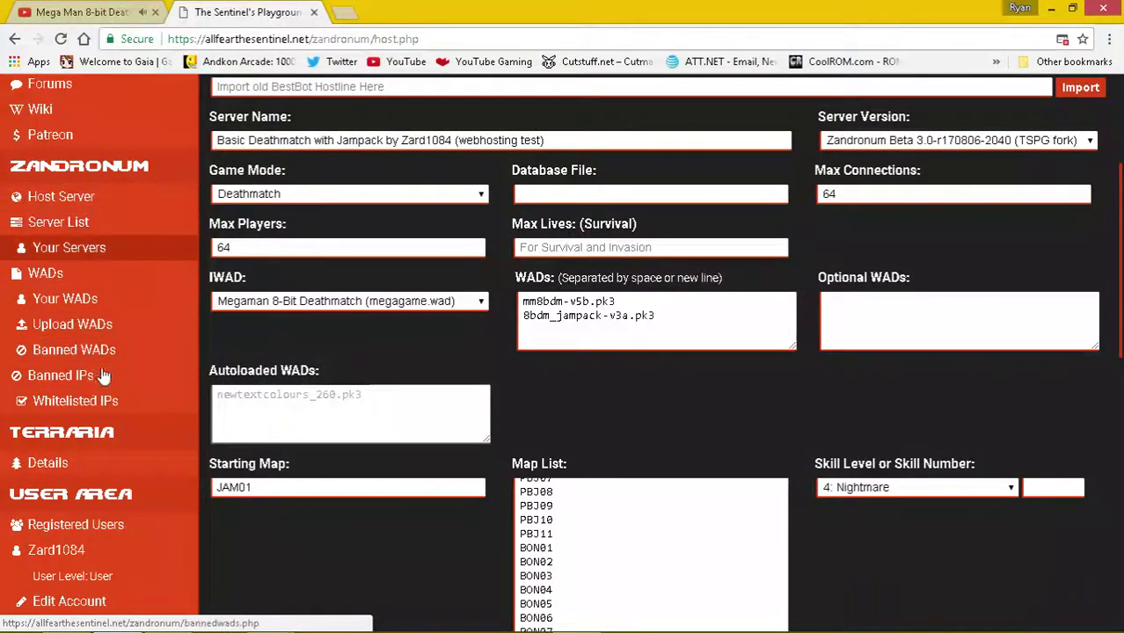
{"action": "scroll", "coordinate": [88, 343], "scroll_direction": "up", "scroll_amount": 2}
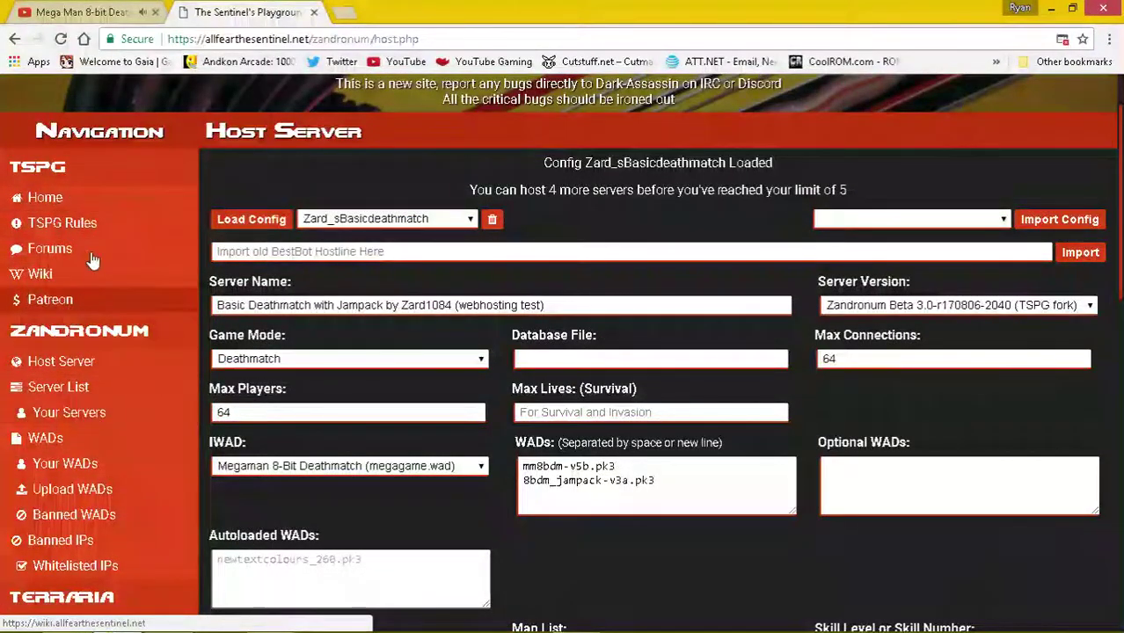
Look over the loaded Zard_sBasicdeathmatch host settings, then bring OBS to the front from the taskbar.
{"action": "scroll", "coordinate": [97, 282], "scroll_direction": "down", "scroll_amount": 3}
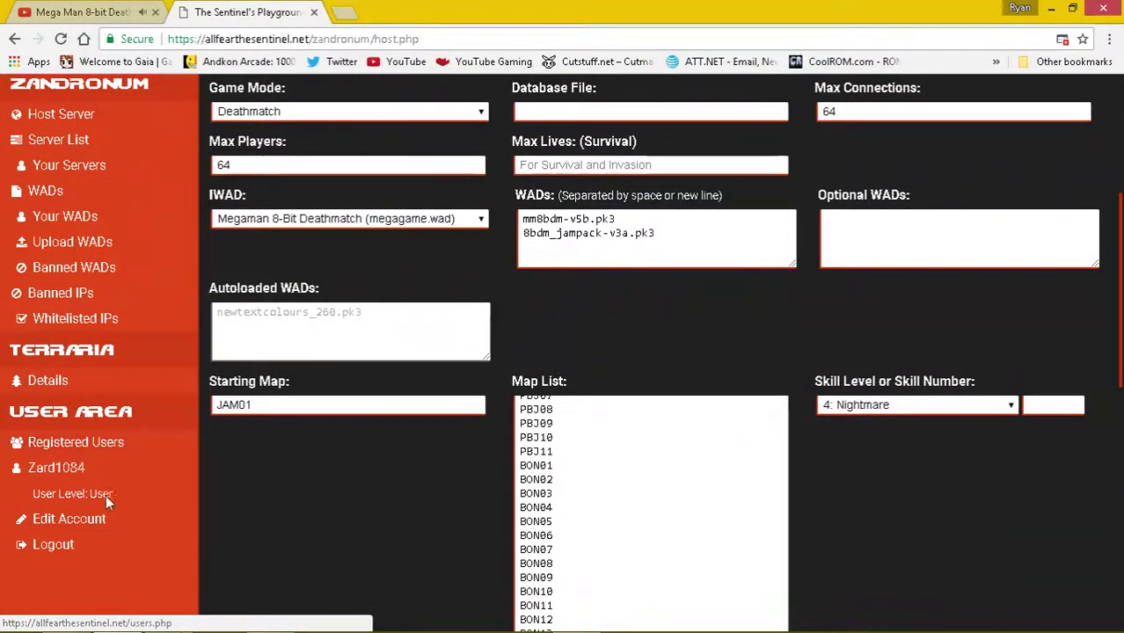
{"action": "scroll", "coordinate": [378, 475], "scroll_direction": "down", "scroll_amount": 1}
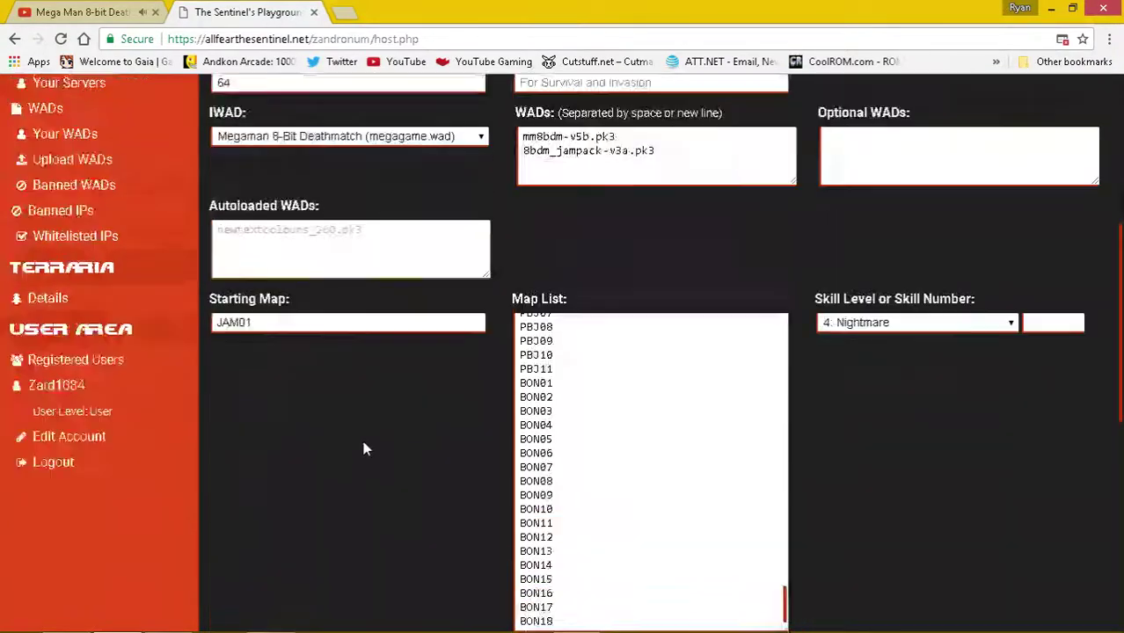
{"action": "scroll", "coordinate": [368, 440], "scroll_direction": "up", "scroll_amount": 4}
{"action": "scroll", "coordinate": [452, 272], "scroll_direction": "up", "scroll_amount": 1}
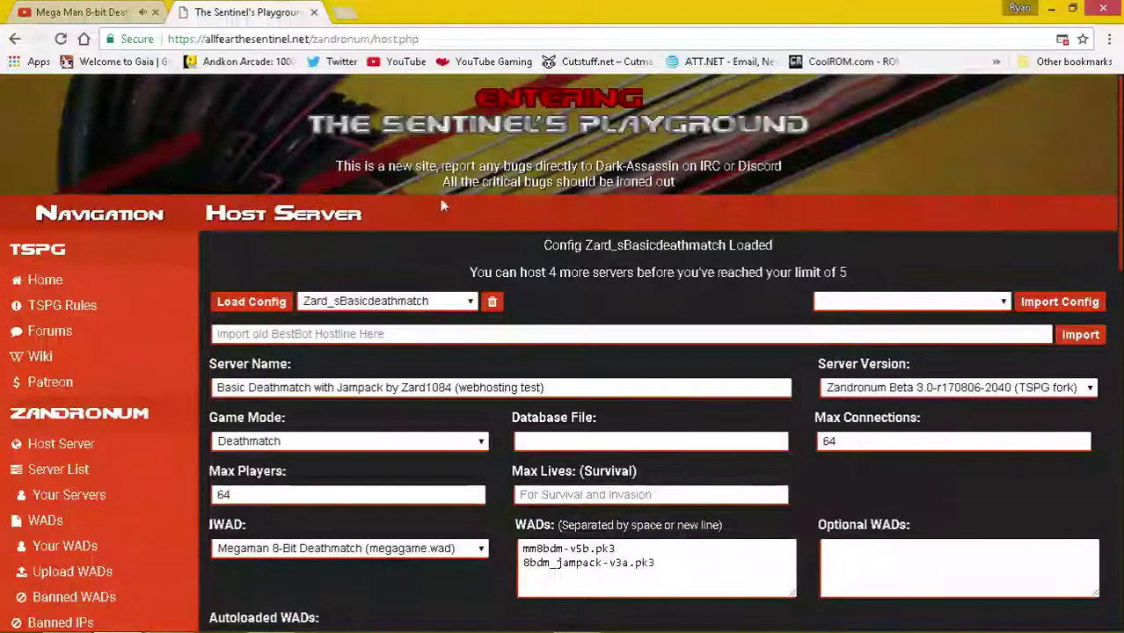
{"action": "scroll", "coordinate": [373, 380], "scroll_direction": "down", "scroll_amount": 2}
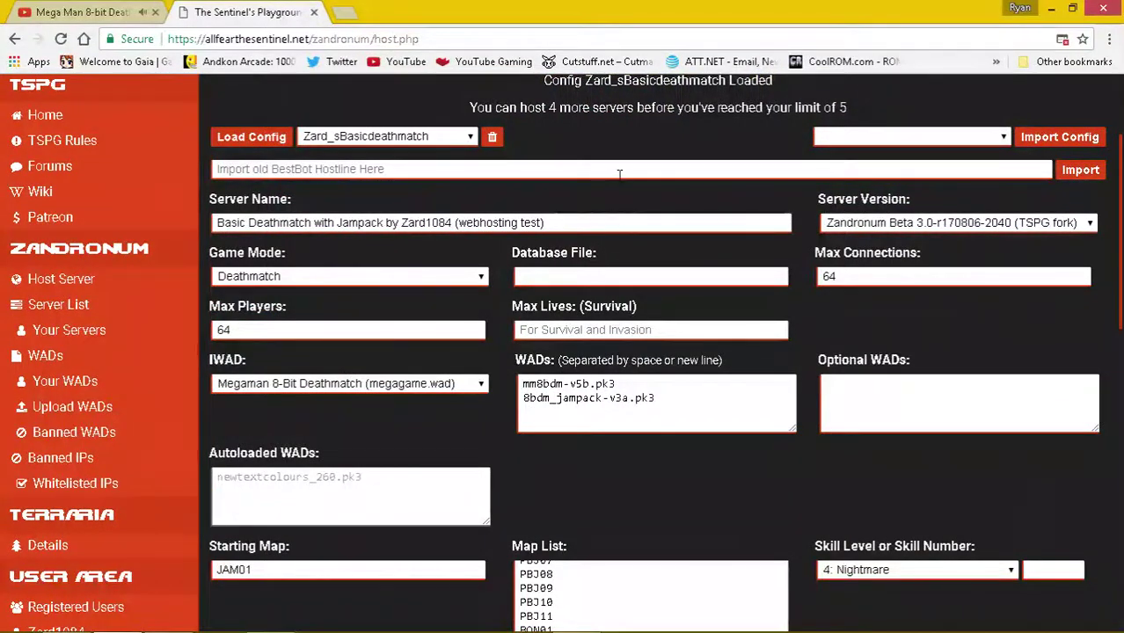
{"action": "scroll", "coordinate": [560, 262], "scroll_direction": "up", "scroll_amount": 2}
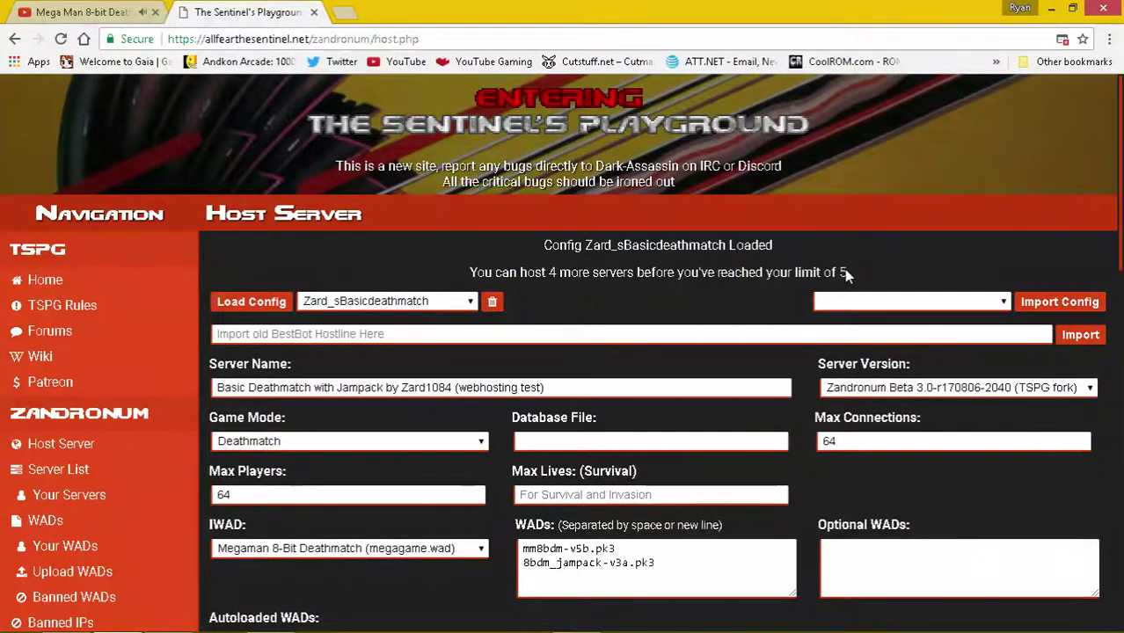
{"action": "scroll", "coordinate": [395, 189], "scroll_direction": "down", "scroll_amount": 3}
{"action": "scroll", "coordinate": [403, 244], "scroll_direction": "down", "scroll_amount": 8}
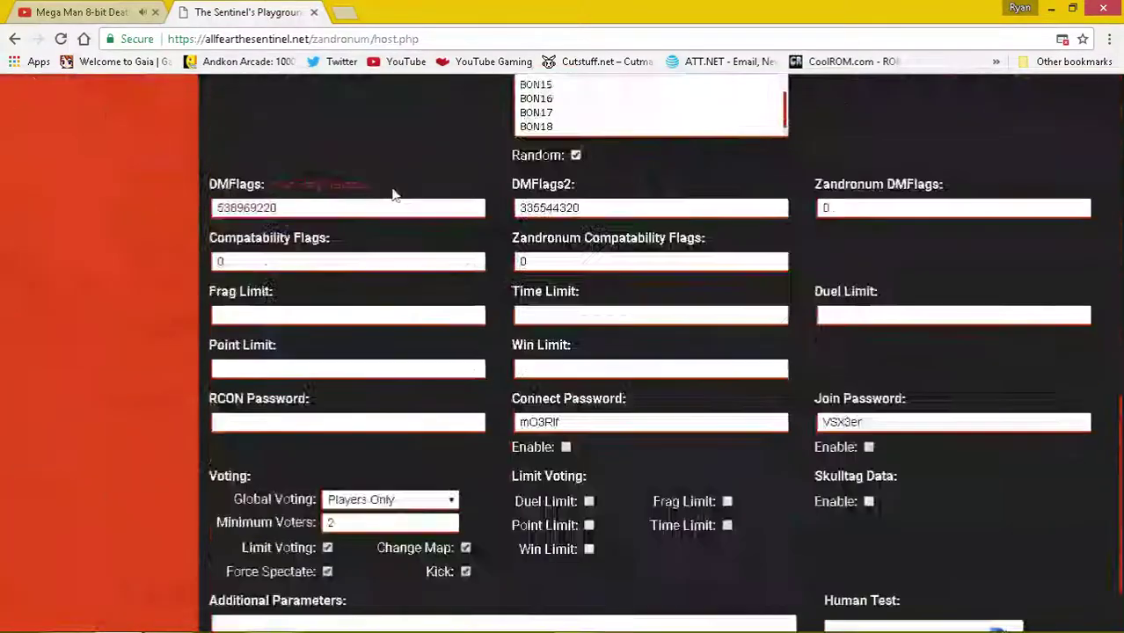
{"action": "scroll", "coordinate": [403, 243], "scroll_direction": "up", "scroll_amount": 10}
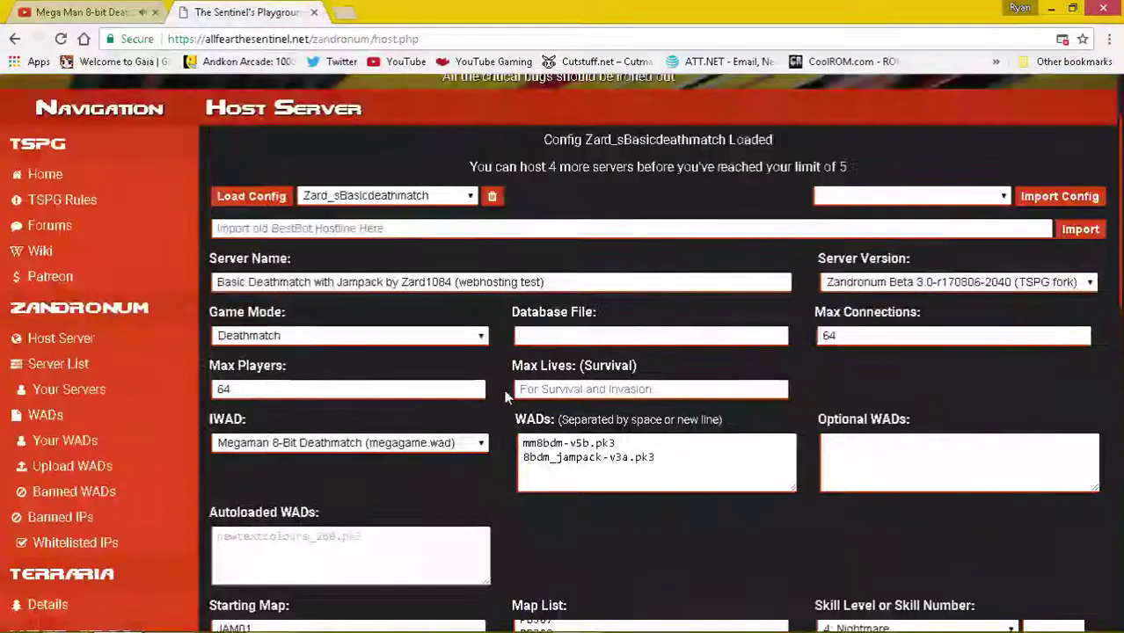
{"action": "scroll", "coordinate": [674, 466], "scroll_direction": "up", "scroll_amount": 2}
{"action": "left_click", "coordinate": [576, 617]}
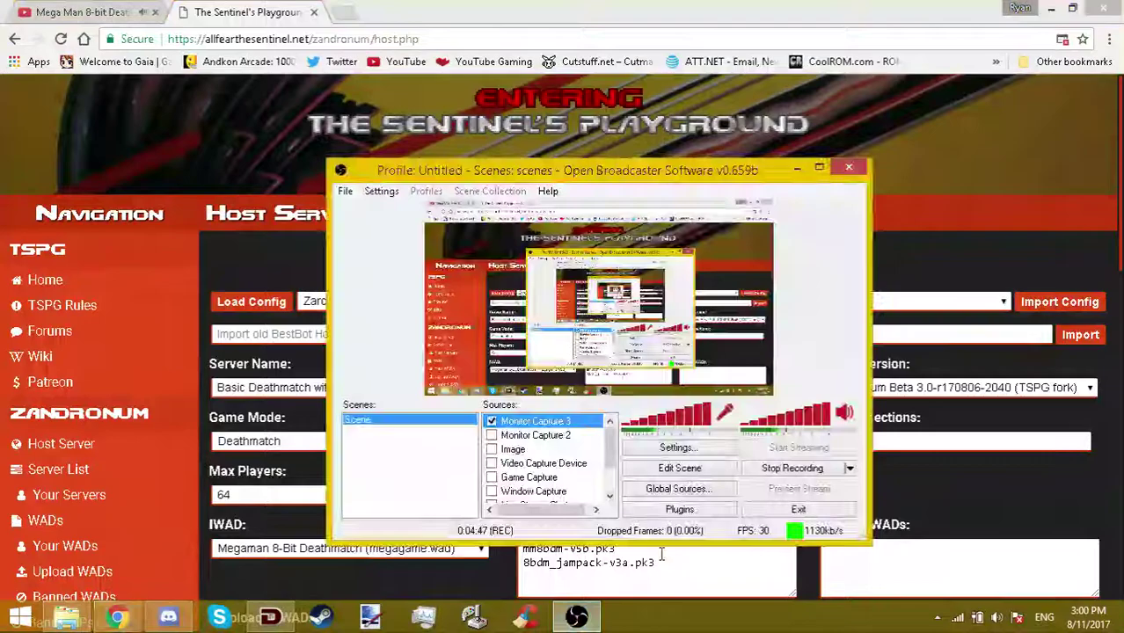